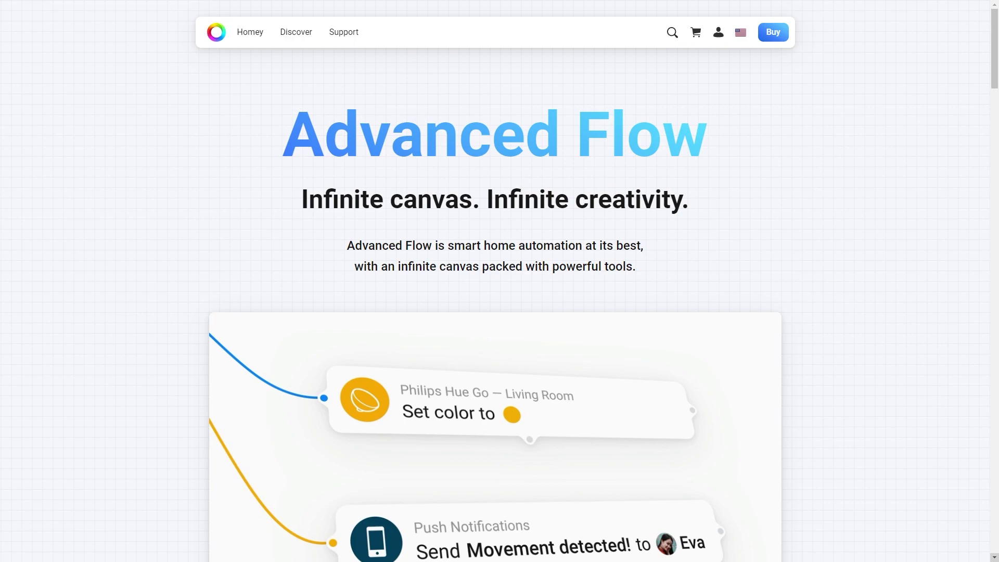
# Scroll through the Flows page to browse the existing flows.
pyautogui.scroll(-3, 499, 281)
pyautogui.scroll(-3, 499, 281)
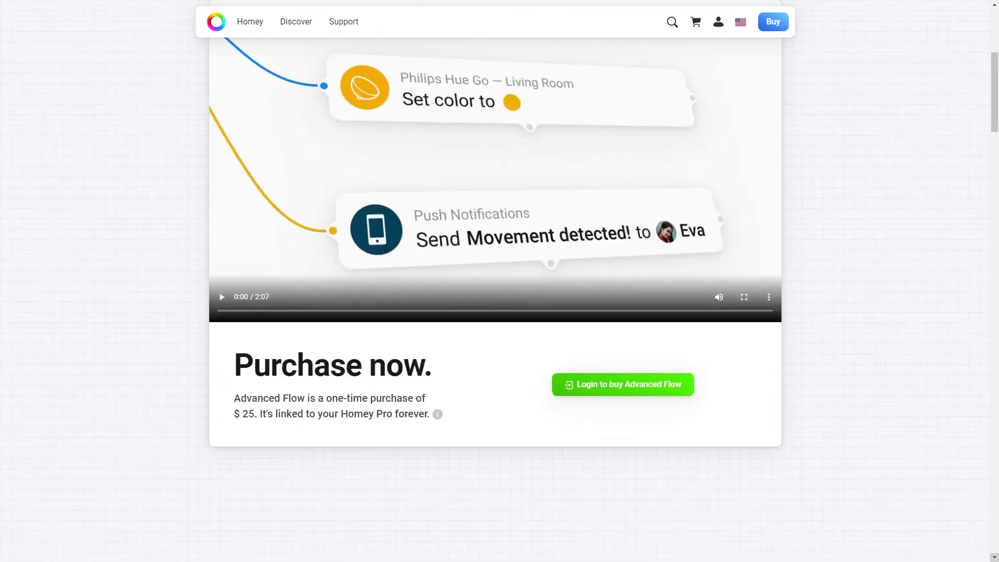
pyautogui.scroll(-4, 500, 281)
pyautogui.scroll(-4, 499, 281)
pyautogui.scroll(-4, 500, 281)
pyautogui.scroll(-7, 499, 281)
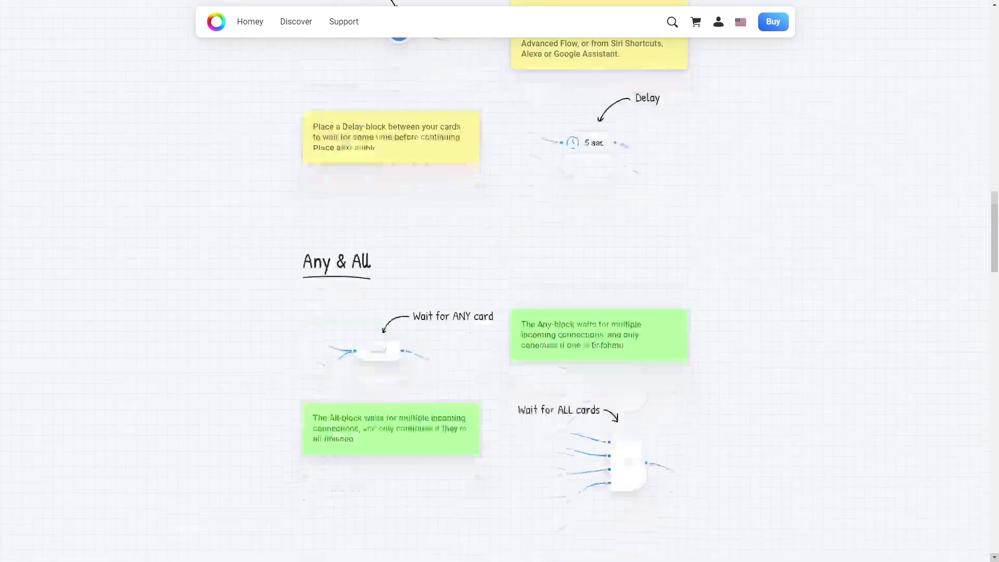
pyautogui.scroll(-8, 499, 281)
pyautogui.scroll(-6, 499, 281)
pyautogui.scroll(-5, 500, 281)
pyautogui.scroll(-3, 500, 281)
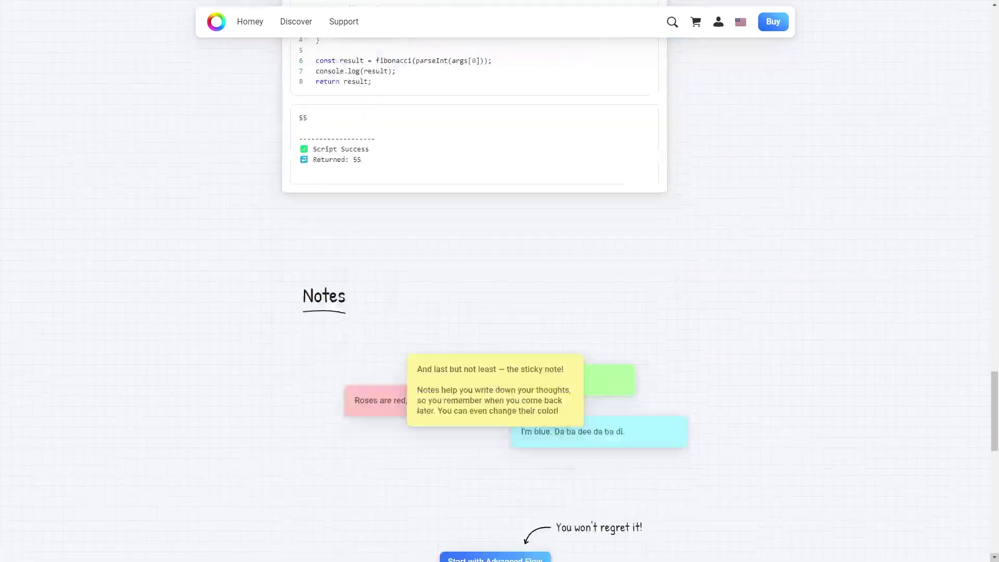
pyautogui.scroll(8, 499, 281)
pyautogui.scroll(6, 499, 281)
pyautogui.scroll(5, 499, 281)
pyautogui.scroll(5, 500, 281)
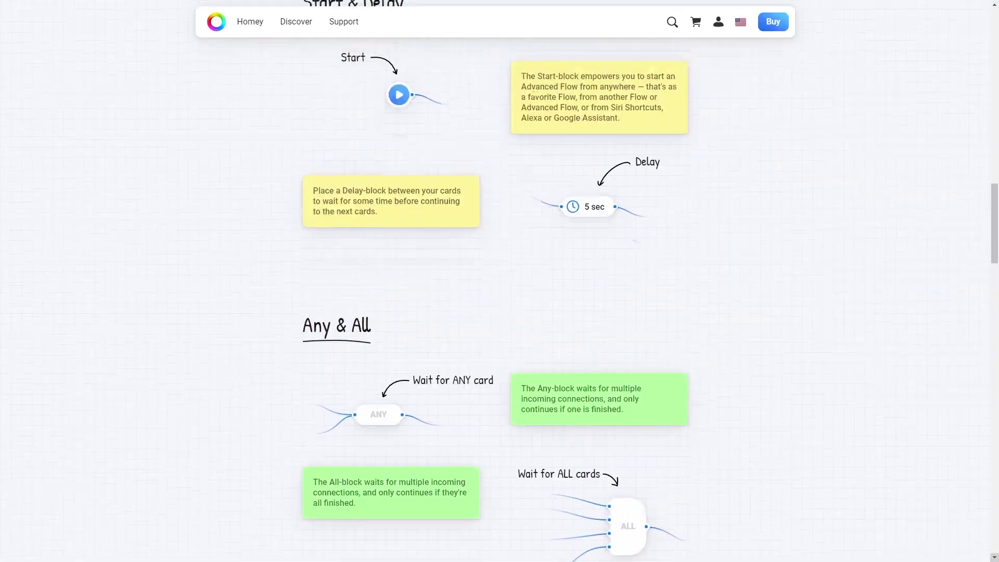
pyautogui.scroll(8, 500, 281)
pyautogui.scroll(5, 499, 281)
pyautogui.scroll(3, 499, 281)
pyautogui.scroll(2, 499, 281)
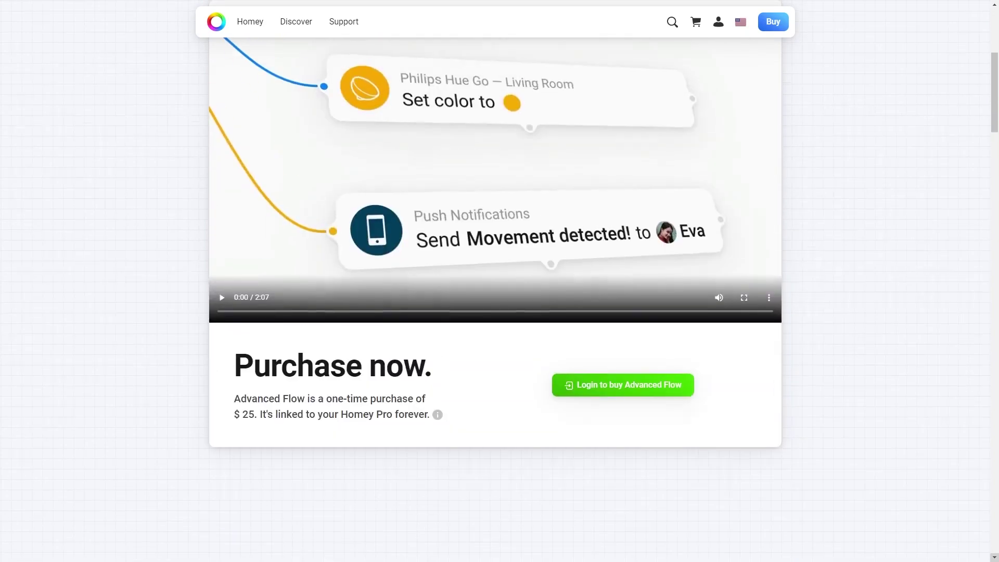
pyautogui.scroll(3, 500, 281)
pyautogui.scroll(3, 499, 281)
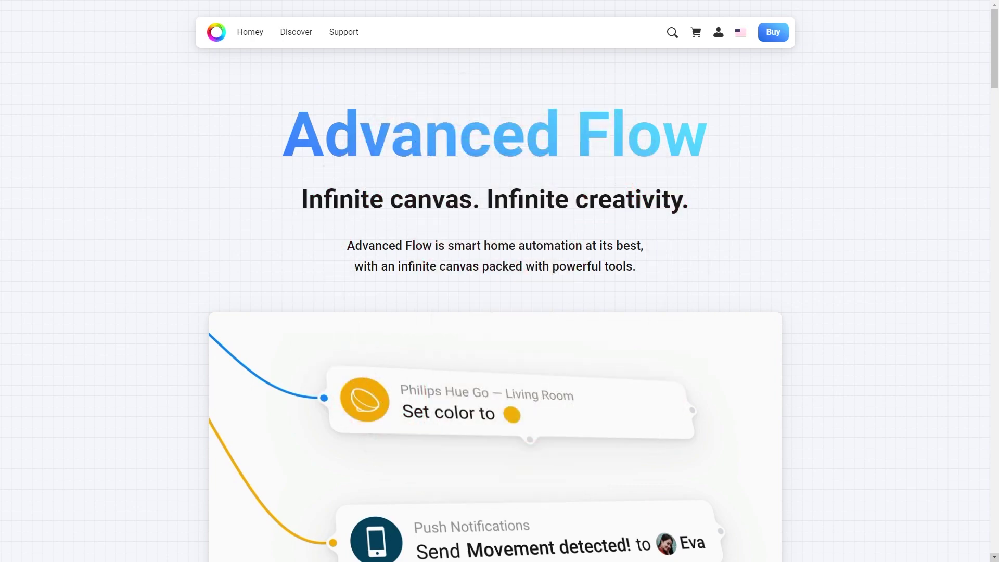
pyautogui.scroll(-1, 494, 312)
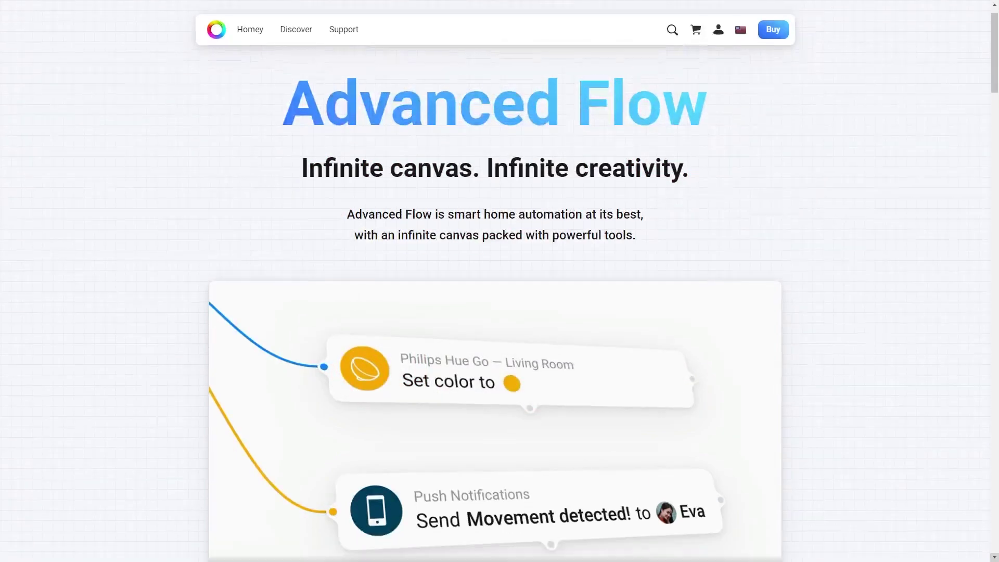
pyautogui.scroll(-1, 494, 312)
pyautogui.scroll(-1, 494, 312)
pyautogui.scroll(-2, 499, 281)
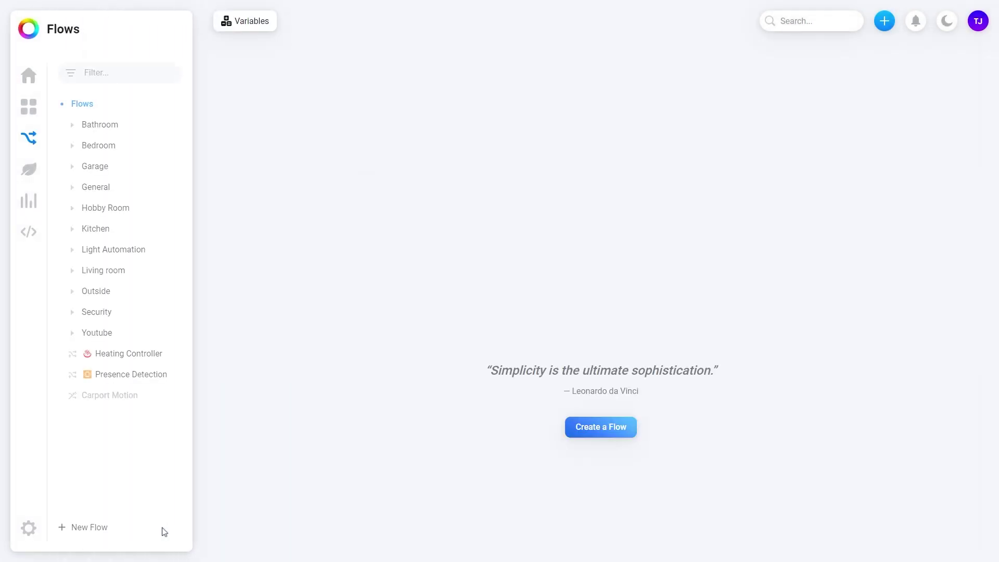
# Create a new Advanced Flow and expand the Youtube flows folder.
pyautogui.click(96, 527)
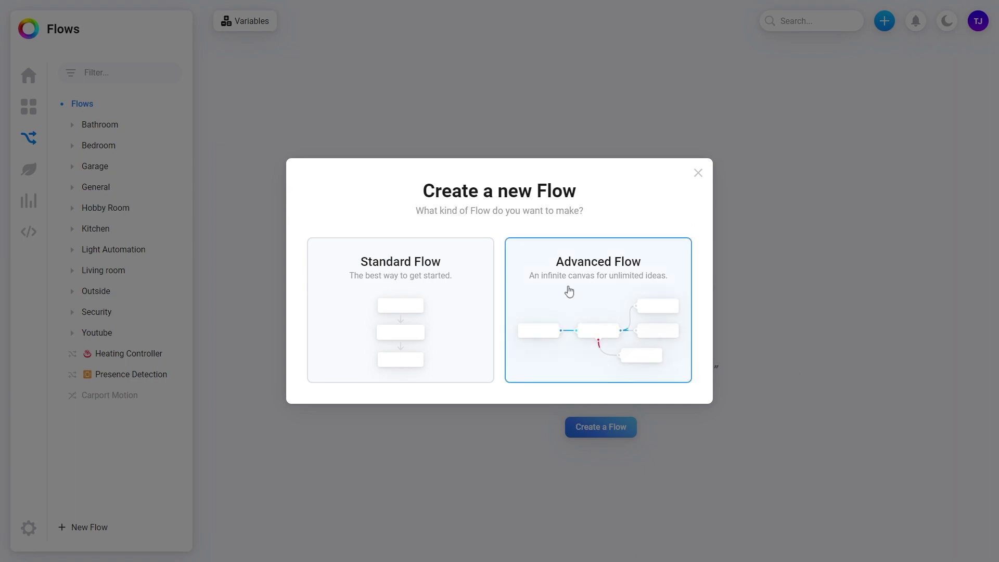
pyautogui.click(570, 290)
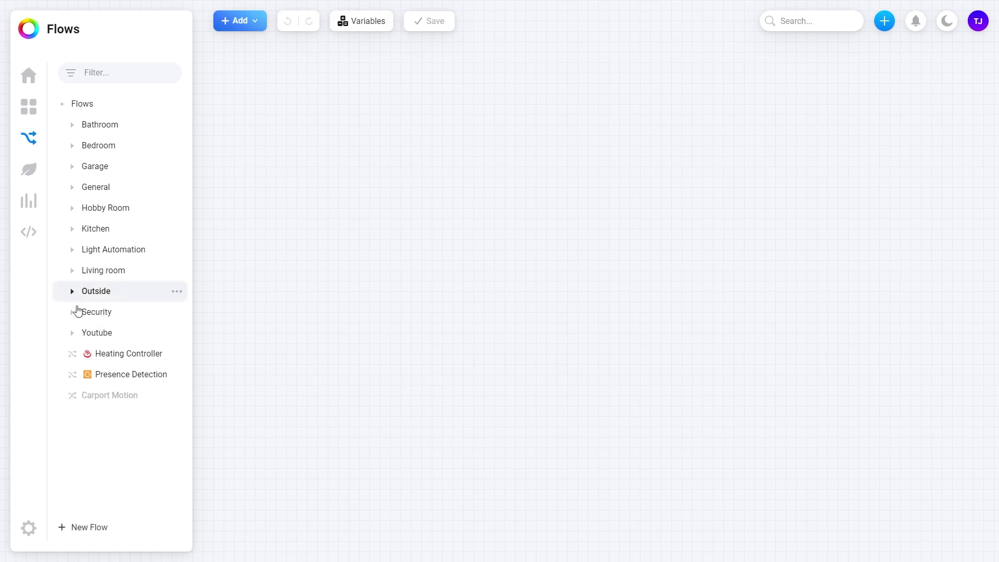
pyautogui.click(72, 333)
# Open '1. Intro', select its 3 sec delay block, and show the add-block options.
pyautogui.click(109, 359)
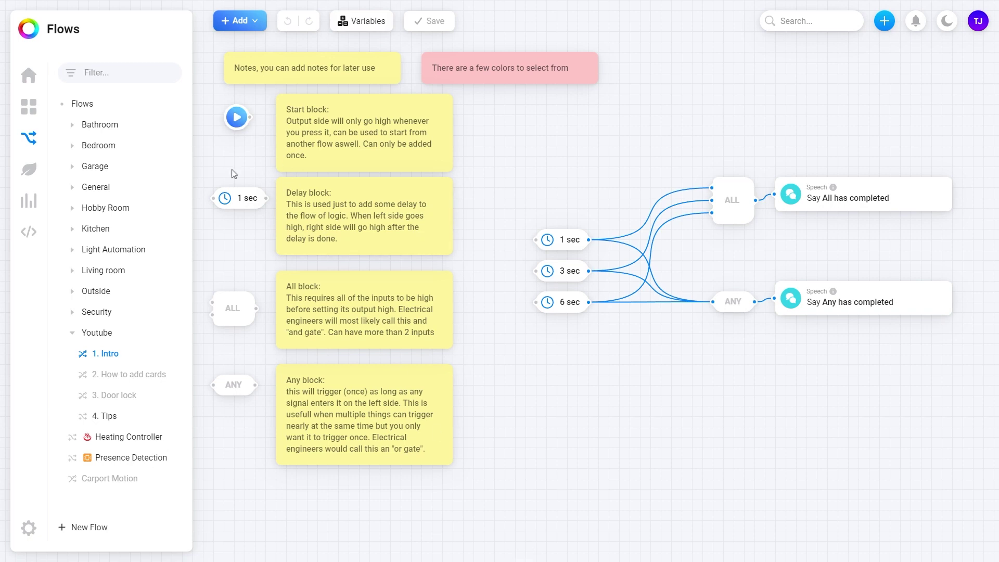
pyautogui.click(547, 269)
pyautogui.click(252, 20)
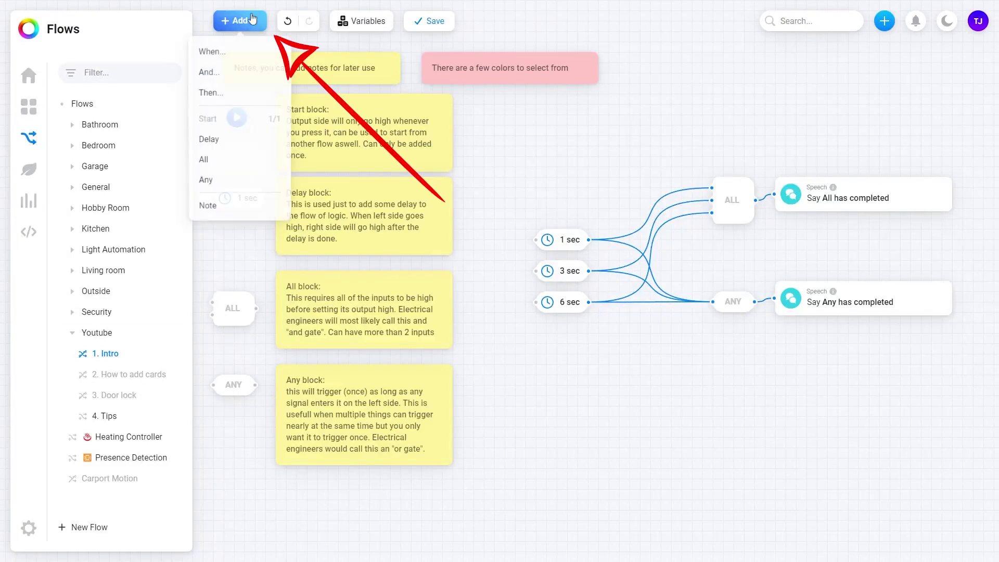
pyautogui.rightClick(494, 127)
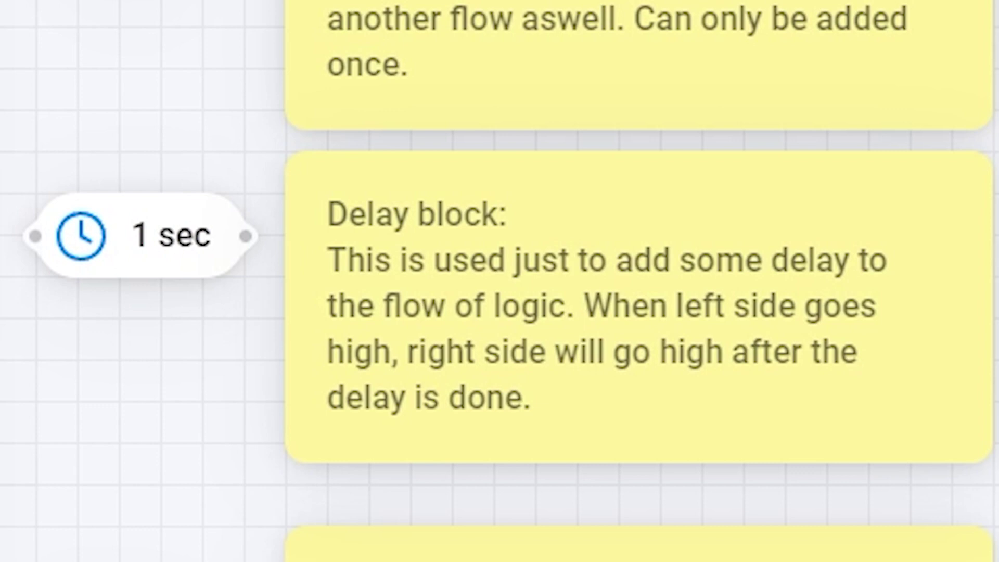
# Move the Start block to the left of the 1, 3 and 6 sec delay blocks.
pyautogui.scroll(-5, 500, 281)
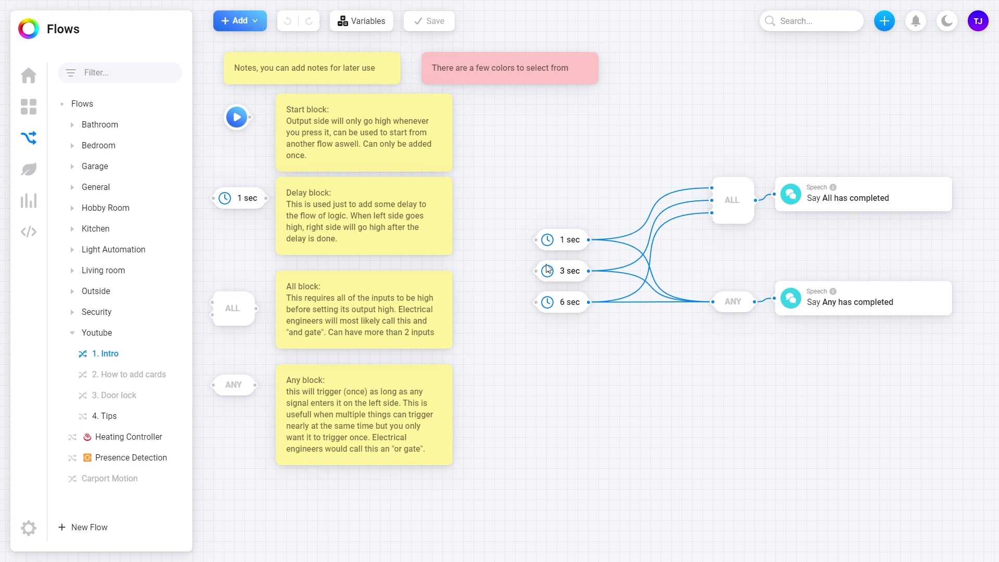
pyautogui.moveTo(239, 119)
pyautogui.mouseDown()
pyautogui.moveTo(489, 274)
pyautogui.moveTo(536, 240)
pyautogui.mouseUp()
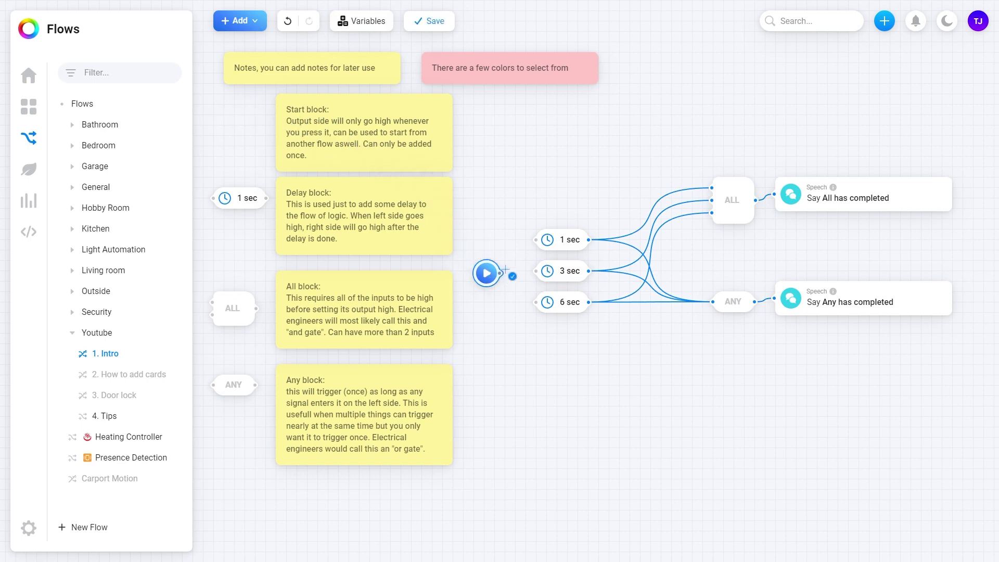
# Wire the Start block into the 3 sec delay and leave test mode after the run.
pyautogui.moveTo(499, 272)
pyautogui.mouseDown()
pyautogui.moveTo(536, 270)
pyautogui.moveTo(536, 301)
pyautogui.mouseUp()
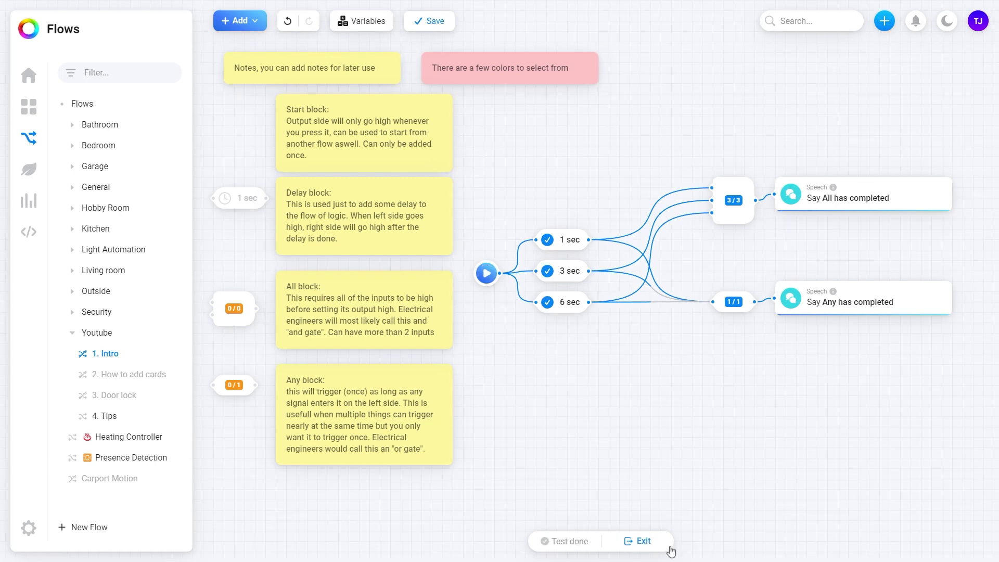
pyautogui.click(643, 542)
# In '2. How to add cards', add a Home alarm turned off trigger set to Motion alarm.
pyautogui.click(120, 374)
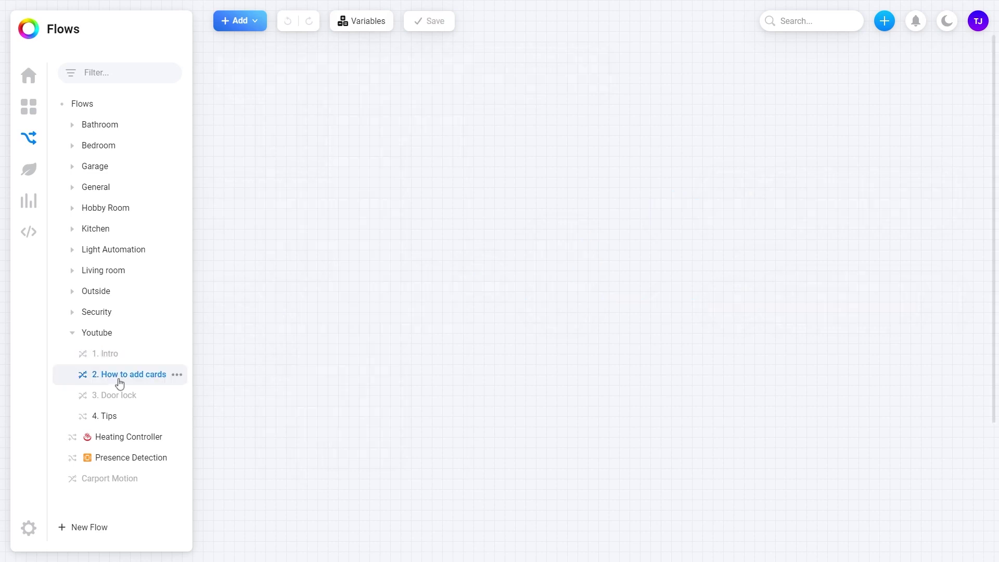
pyautogui.click(232, 23)
pyautogui.click(214, 52)
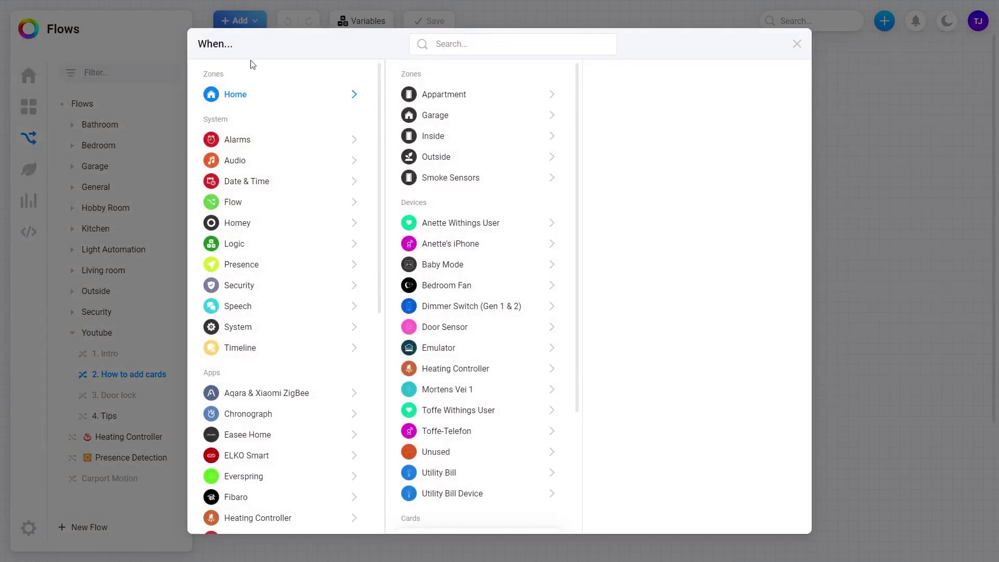
pyautogui.scroll(-3, 477, 263)
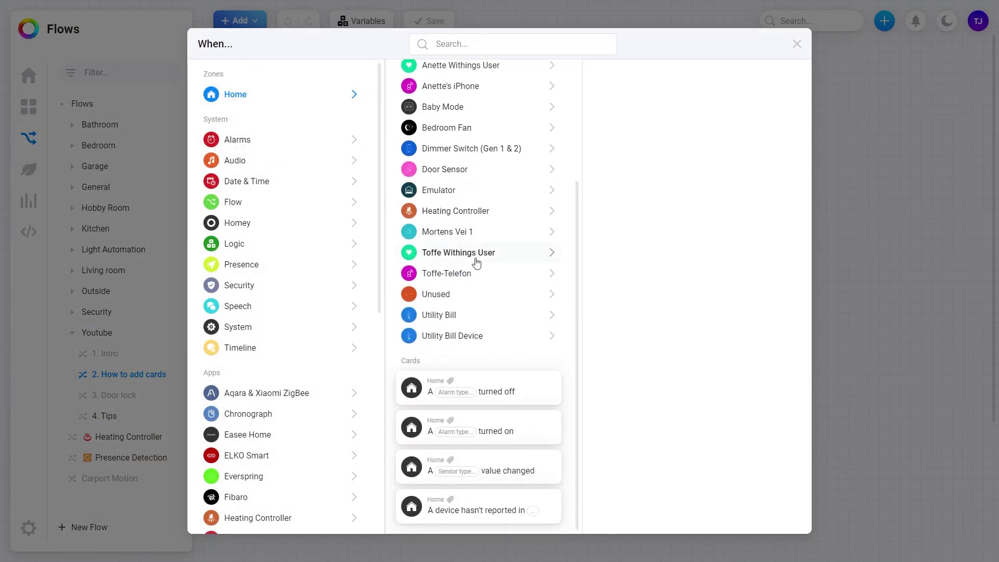
pyautogui.click(427, 391)
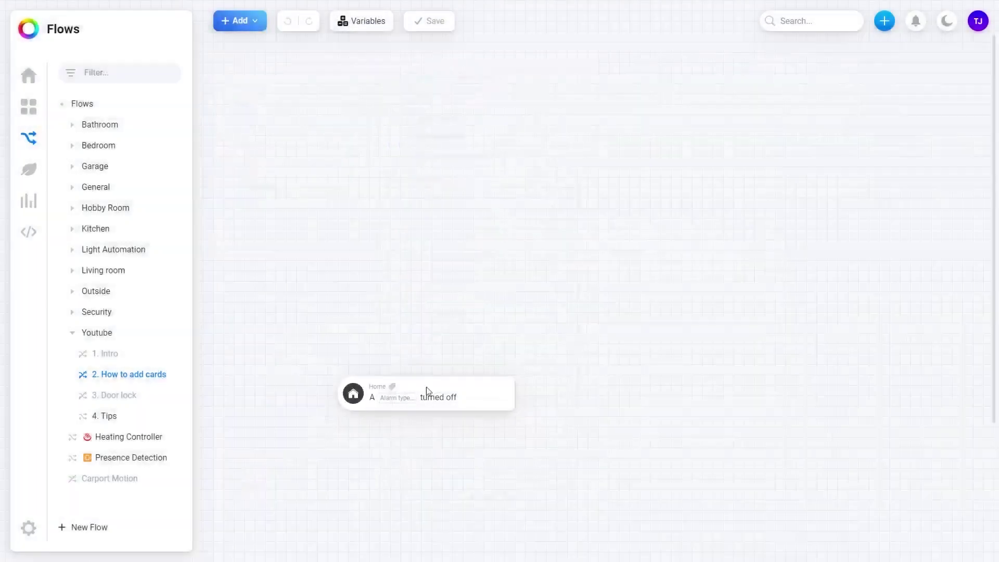
pyautogui.click(316, 93)
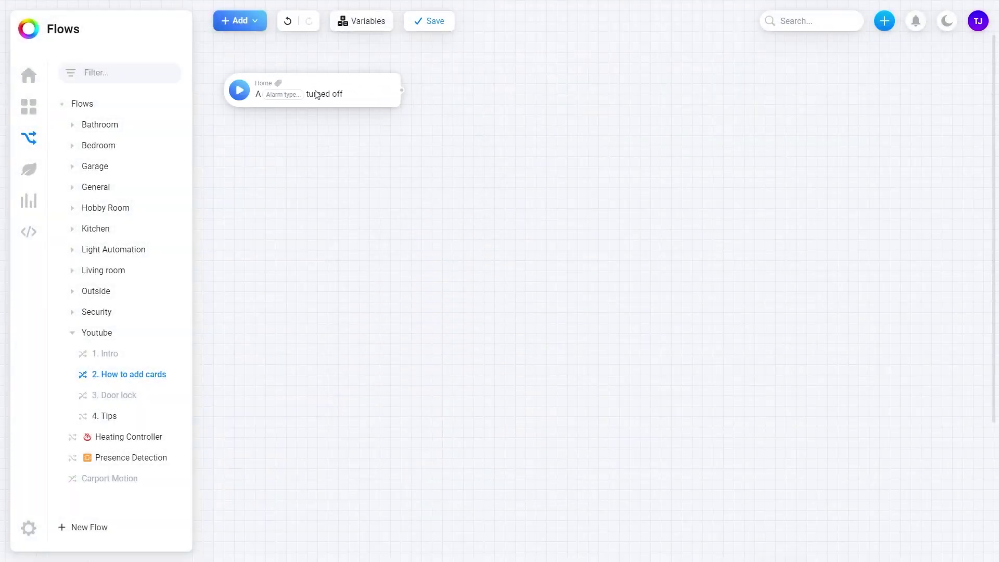
pyautogui.click(290, 96)
pyautogui.scroll(-1, 271, 213)
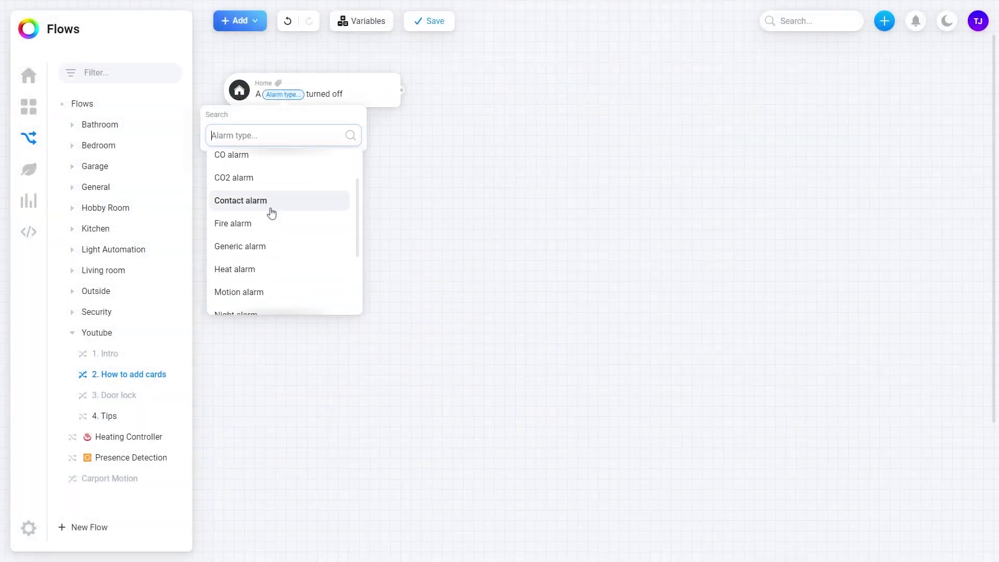
pyautogui.scroll(-2, 271, 212)
pyautogui.click(244, 242)
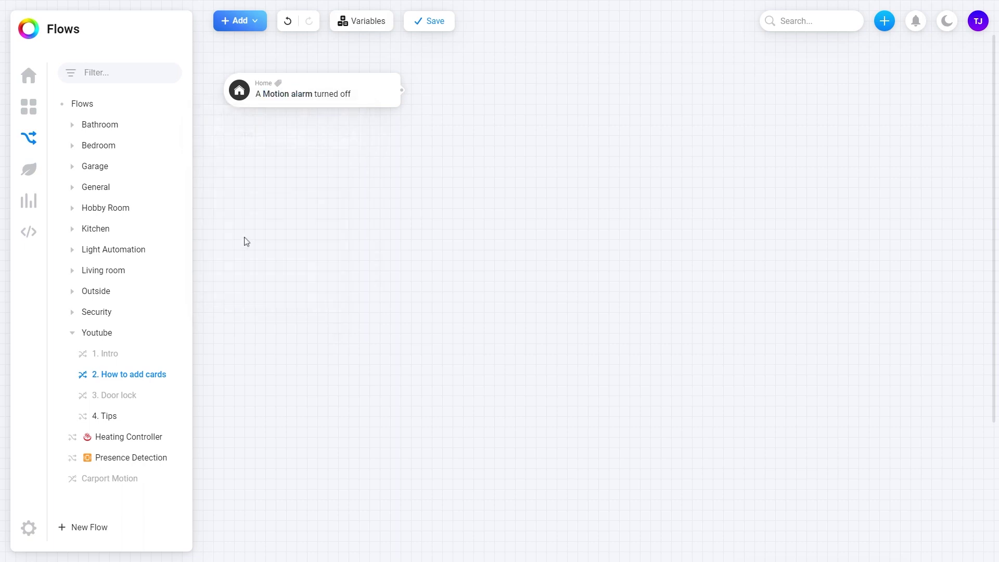
# Add a Presence 'Nobody is at home' condition card beside the trigger.
pyautogui.click(254, 23)
pyautogui.click(230, 73)
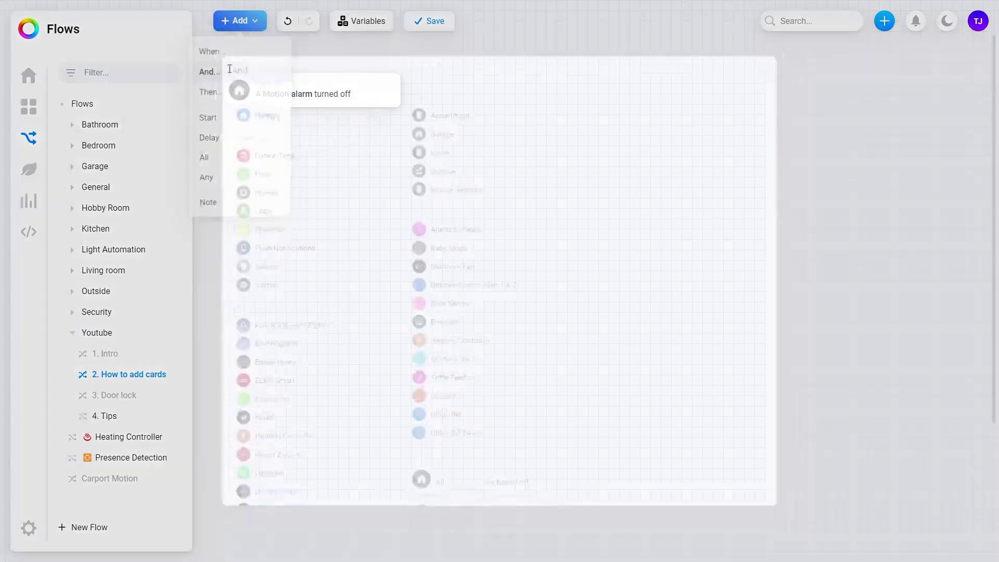
pyautogui.click(238, 229)
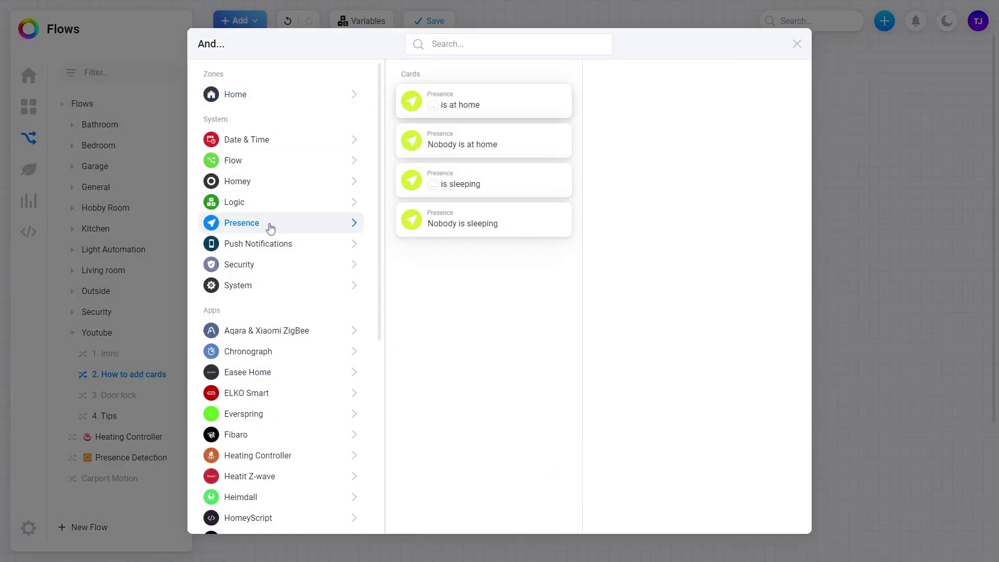
pyautogui.click(446, 147)
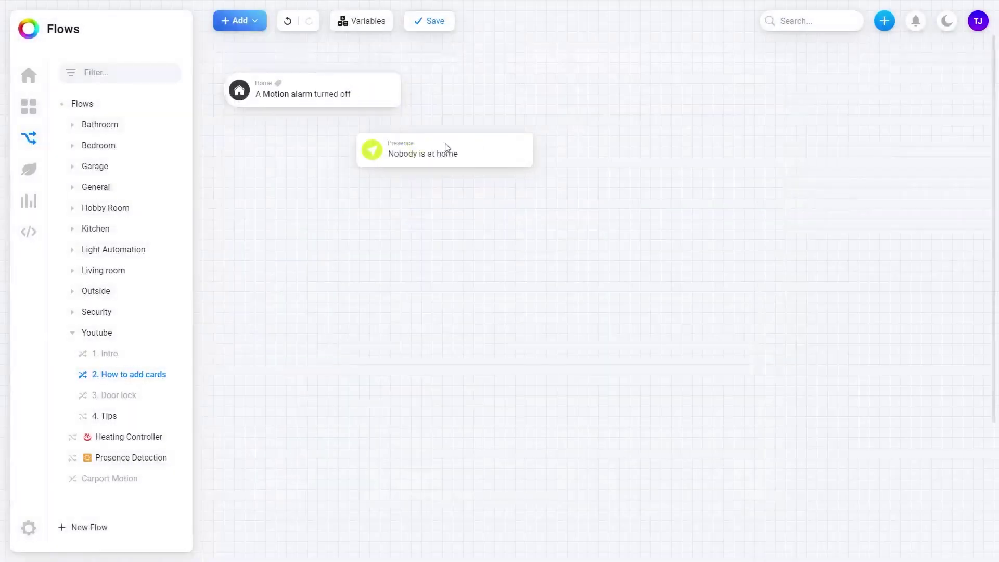
pyautogui.click(511, 89)
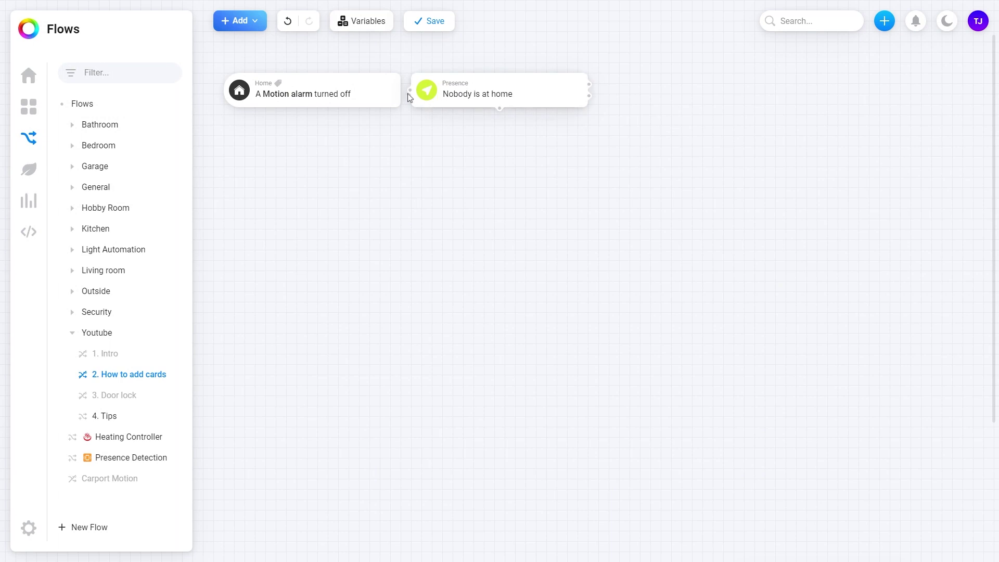
pyautogui.moveTo(416, 92); pyautogui.dragTo(457, 94)
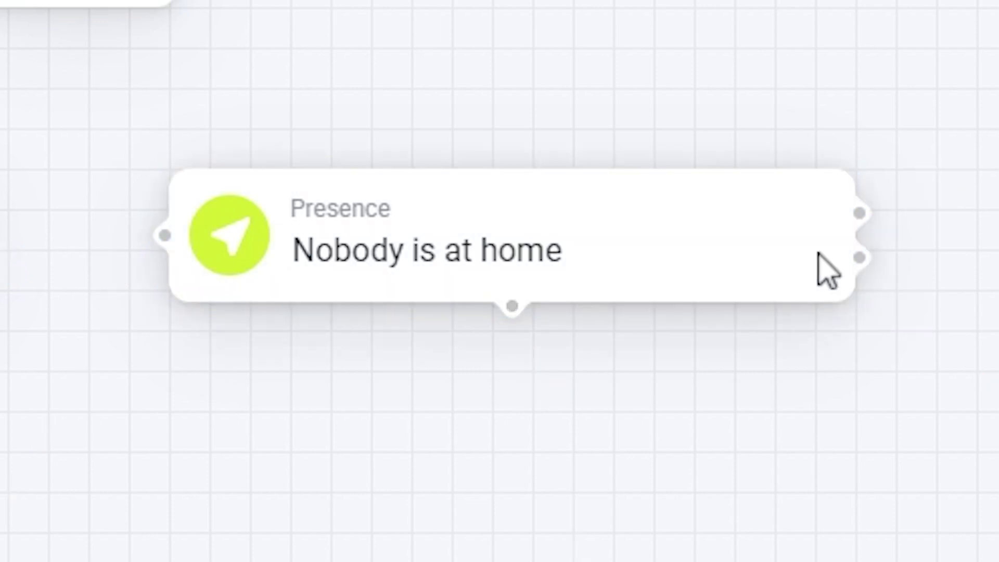
# Wire the Motion alarm turned off trigger into the Nobody is at home condition.
pyautogui.moveTo(164, 235); pyautogui.dragTo(858, 201)
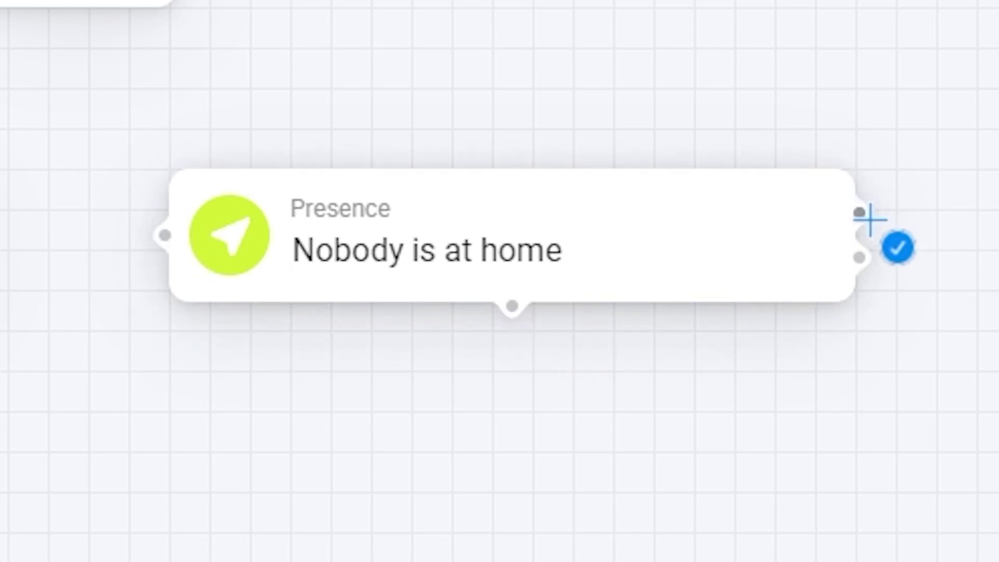
pyautogui.moveTo(858, 200)
pyautogui.mouseDown()
pyautogui.moveTo(873, 243)
pyautogui.moveTo(866, 255)
pyautogui.moveTo(996, 262)
pyautogui.mouseUp()
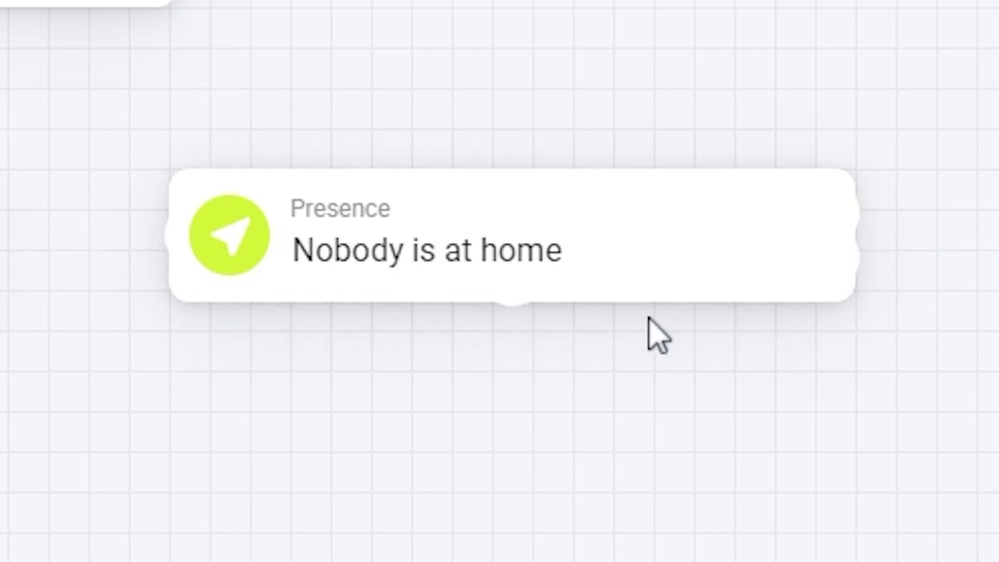
pyautogui.moveTo(512, 306); pyautogui.dragTo(517, 454)
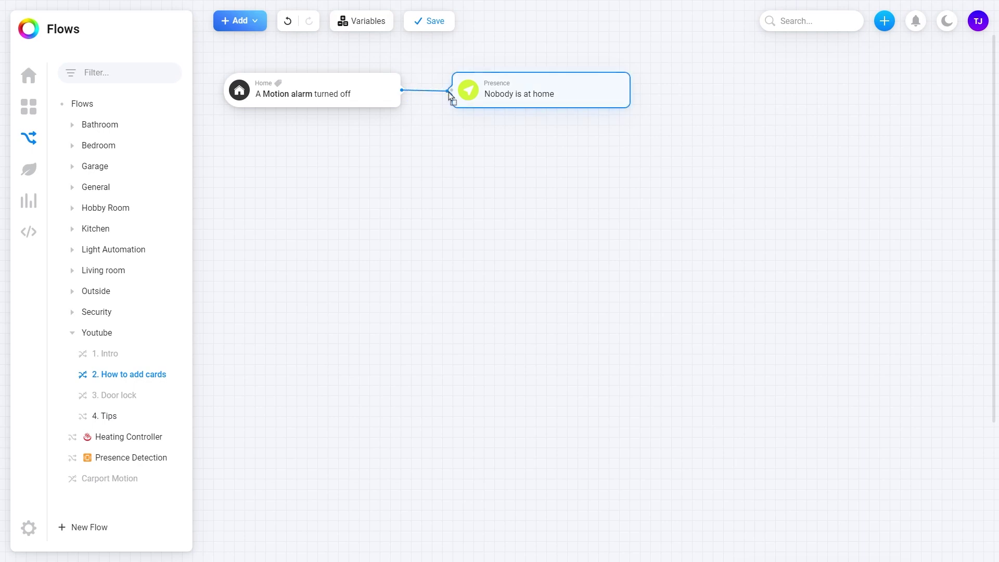
pyautogui.moveTo(402, 91); pyautogui.dragTo(461, 91)
pyautogui.click(243, 23)
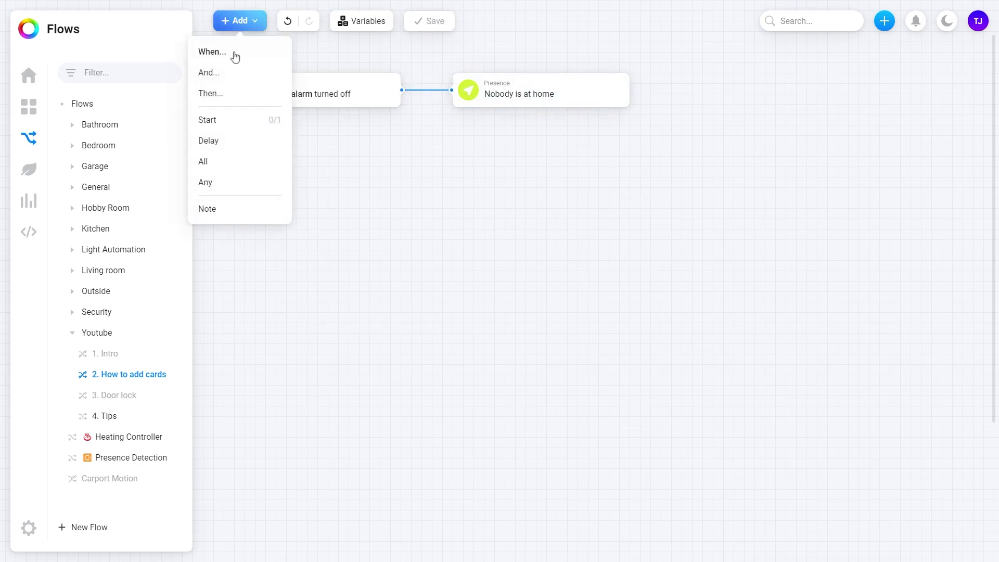
# Add a Speech card saying 'Intruder, please leave' after the Nobody is at home condition.
pyautogui.click(225, 94)
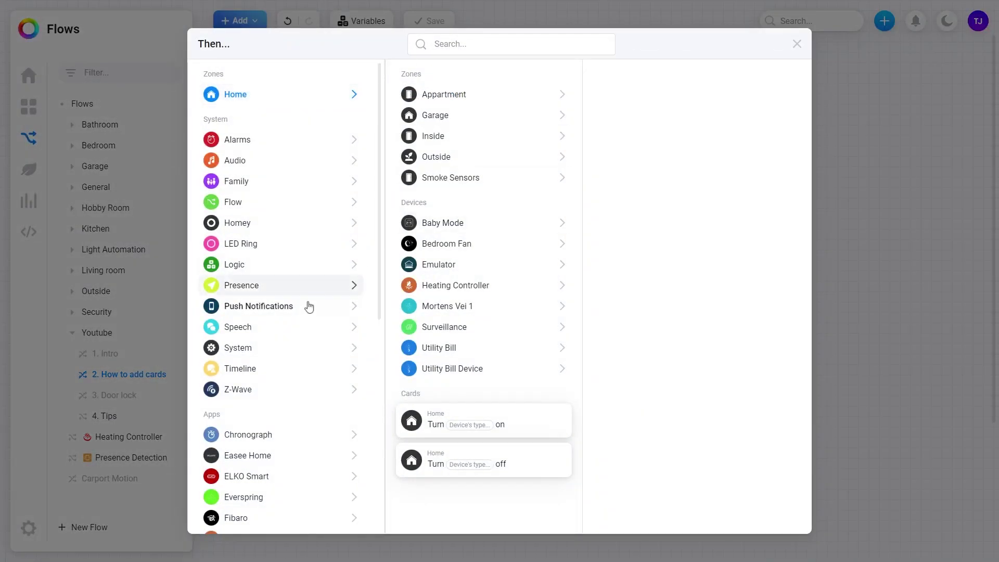
pyautogui.click(281, 328)
pyautogui.moveTo(420, 106); pyautogui.dragTo(768, 66)
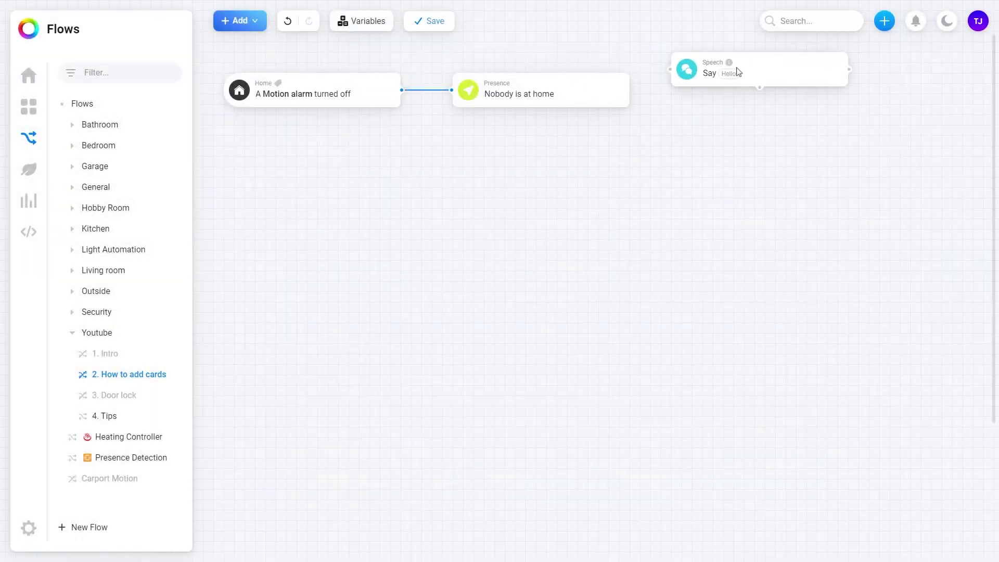
pyautogui.moveTo(629, 86); pyautogui.dragTo(725, 72)
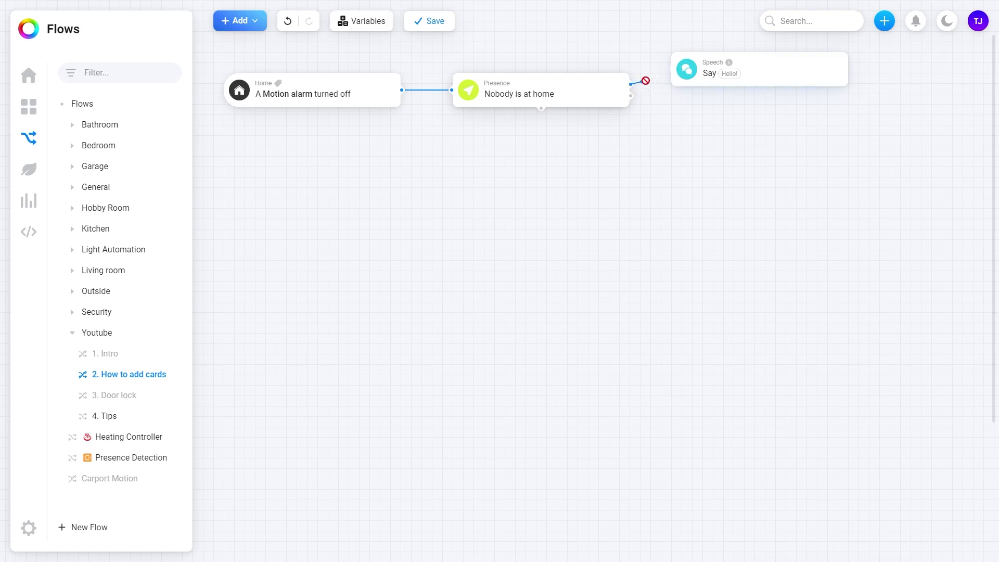
pyautogui.click(734, 74)
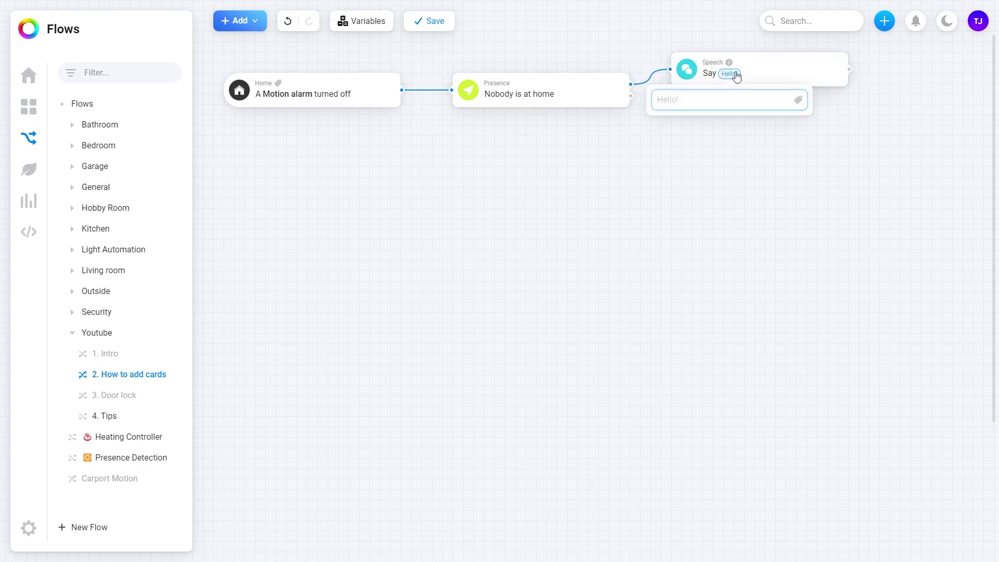
pyautogui.write('Intruder, ple')
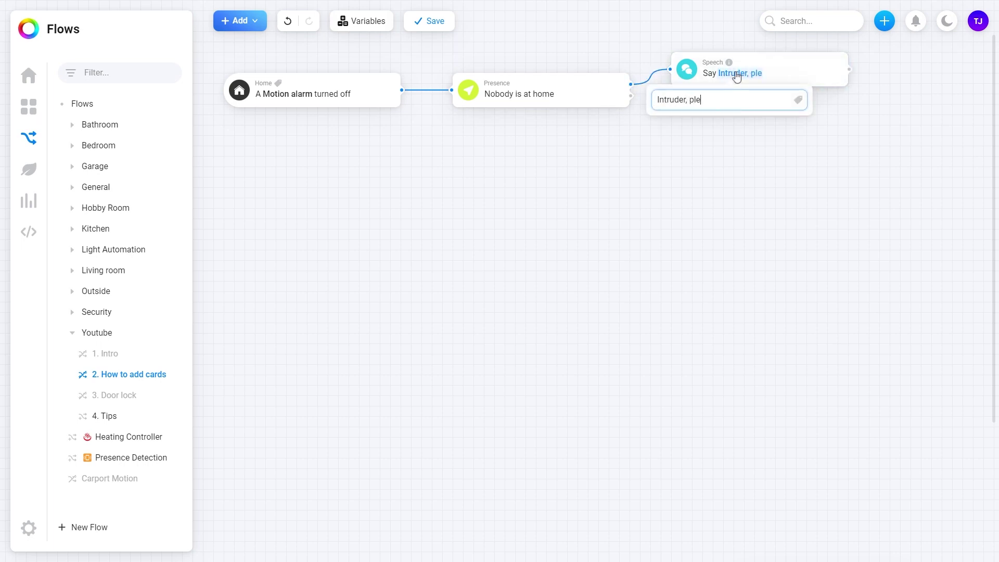
pyautogui.write('ase leave.')
pyautogui.press('Return')
# Duplicate the Speech card onto the condition's other outcome, saying 'I see you moving sir.'.
pyautogui.rightClick(736, 76)
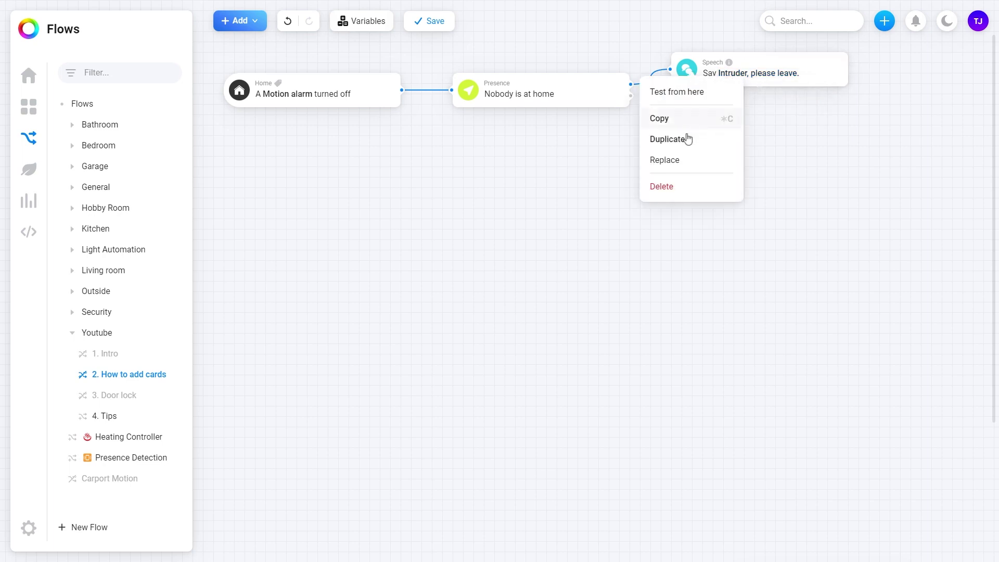
pyautogui.click(684, 143)
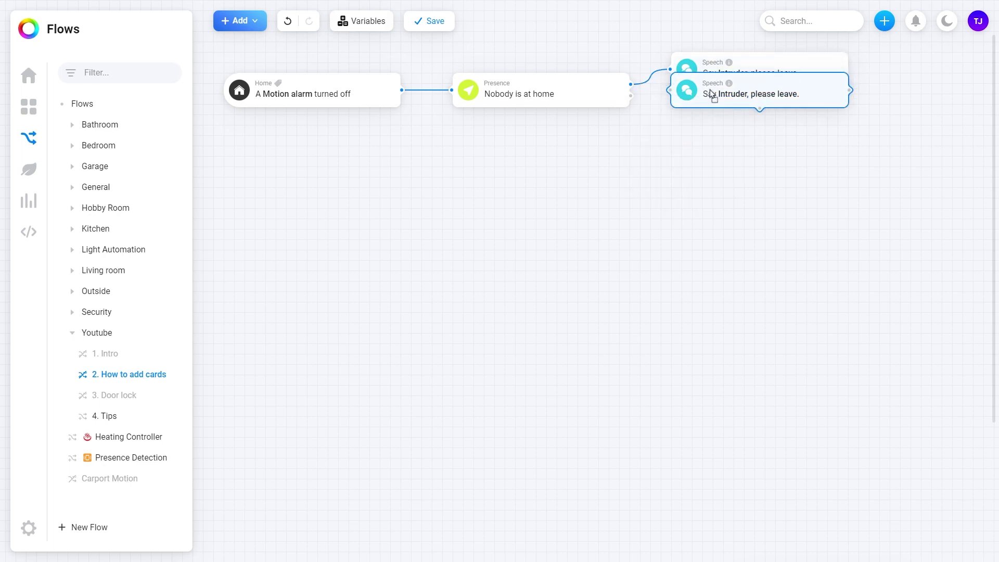
pyautogui.moveTo(631, 96); pyautogui.dragTo(671, 111)
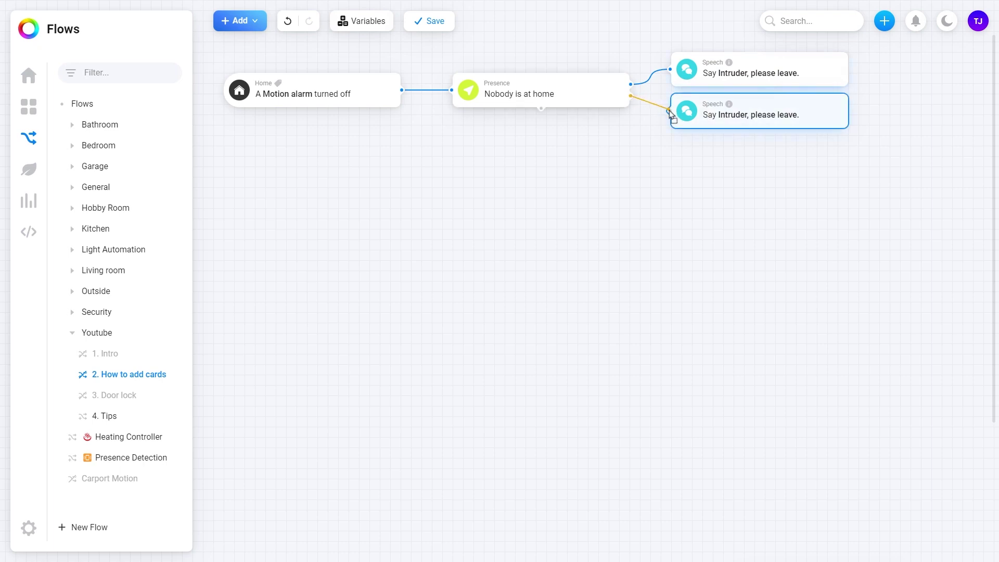
pyautogui.click(746, 118)
pyautogui.write('I see you')
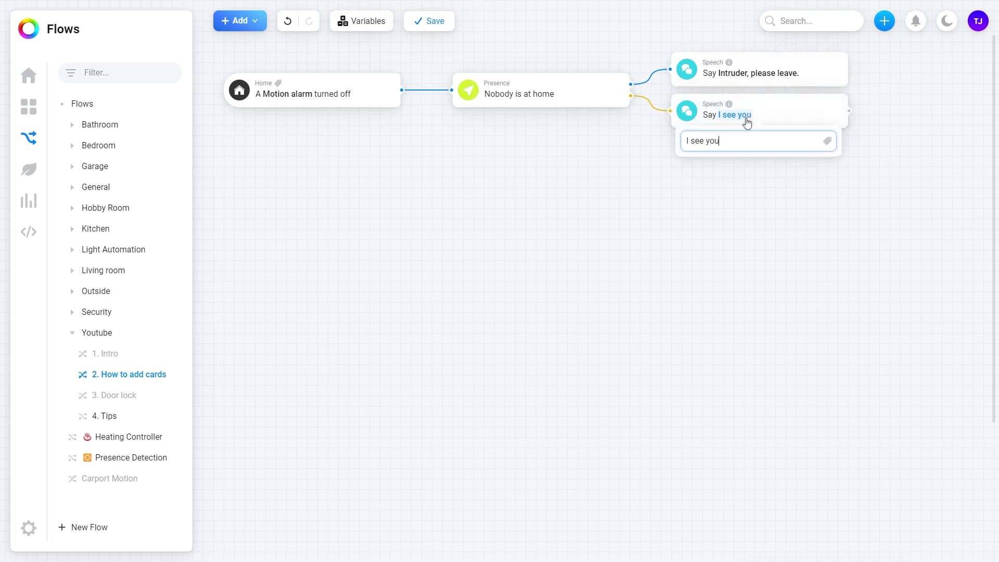
pyautogui.write(' moving sir.')
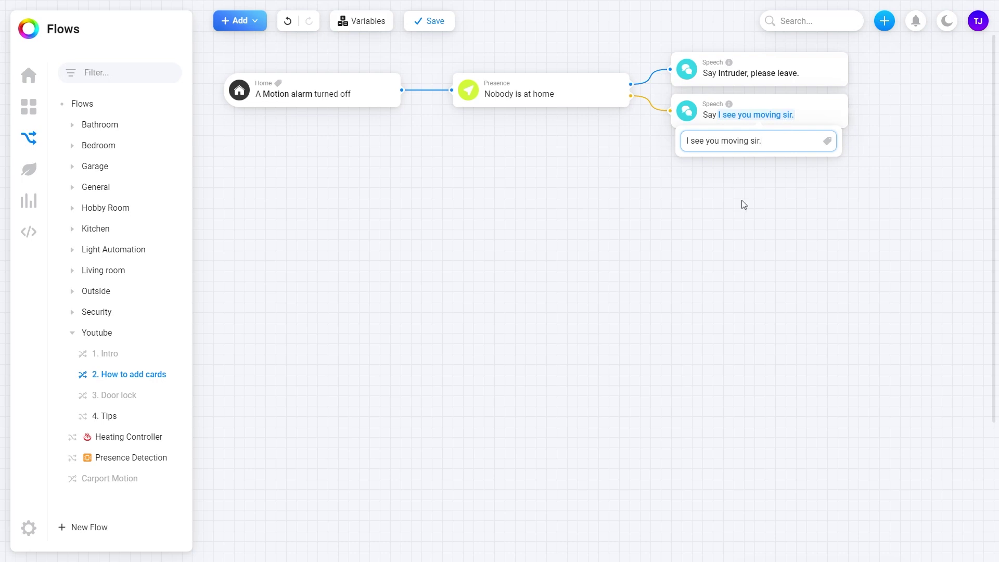
pyautogui.click(429, 21)
# Add a Start card and connect it to the Nobody is at home condition.
pyautogui.click(238, 21)
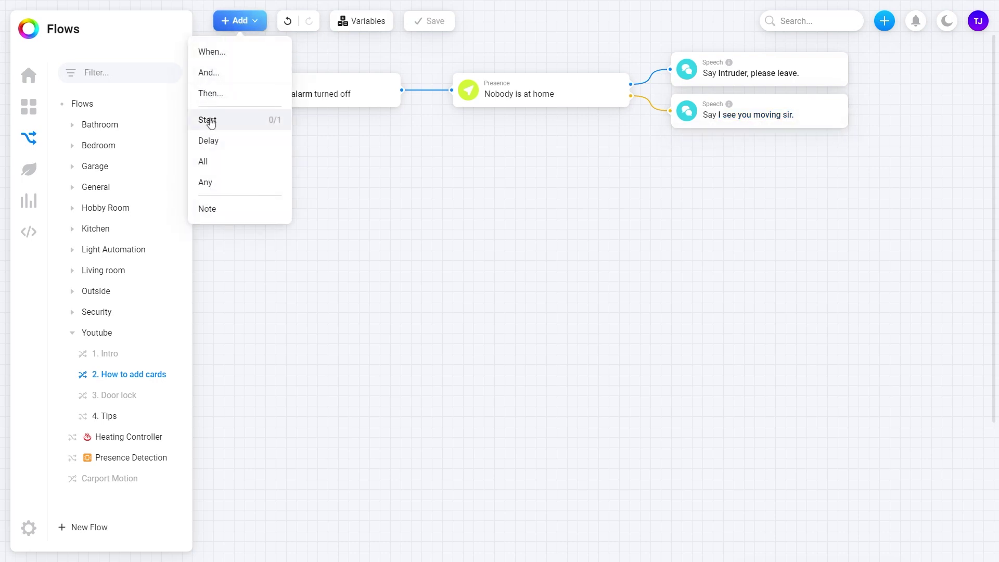
pyautogui.moveTo(208, 120)
pyautogui.mouseDown()
pyautogui.moveTo(261, 108)
pyautogui.moveTo(237, 128)
pyautogui.moveTo(320, 130)
pyautogui.moveTo(452, 90)
pyautogui.mouseUp()
pyautogui.moveTo(251, 136); pyautogui.dragTo(396, 136)
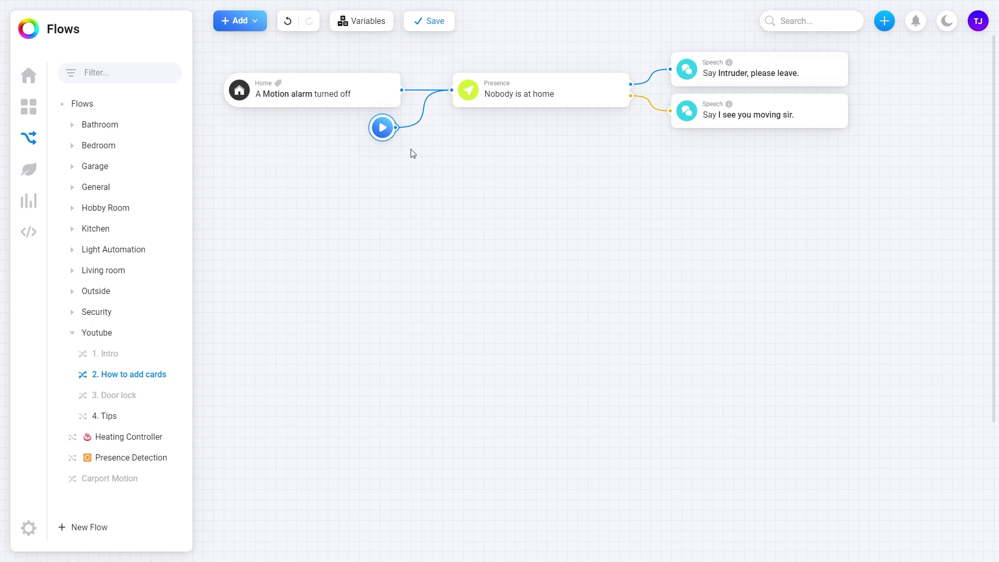
# Test the flow, save presence as Away, reopen '2. How to add cards' and test again.
pyautogui.click(382, 128)
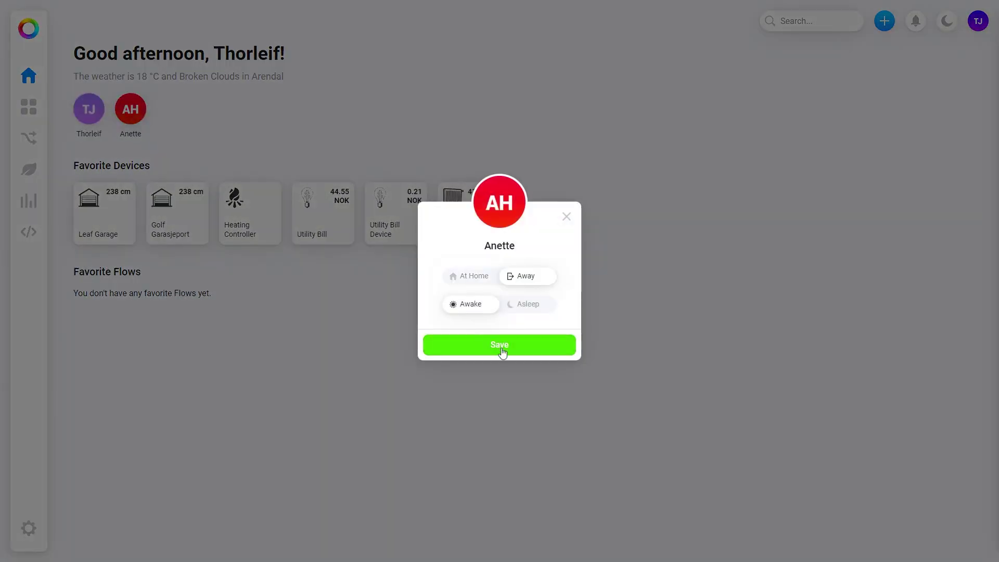
pyautogui.click(502, 353)
pyautogui.click(29, 138)
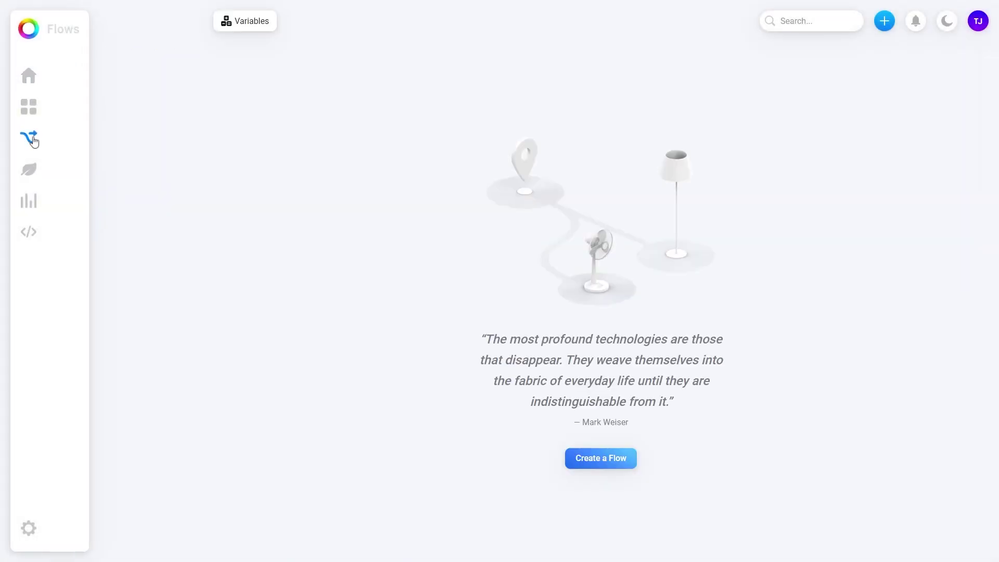
pyautogui.click(74, 342)
pyautogui.click(127, 374)
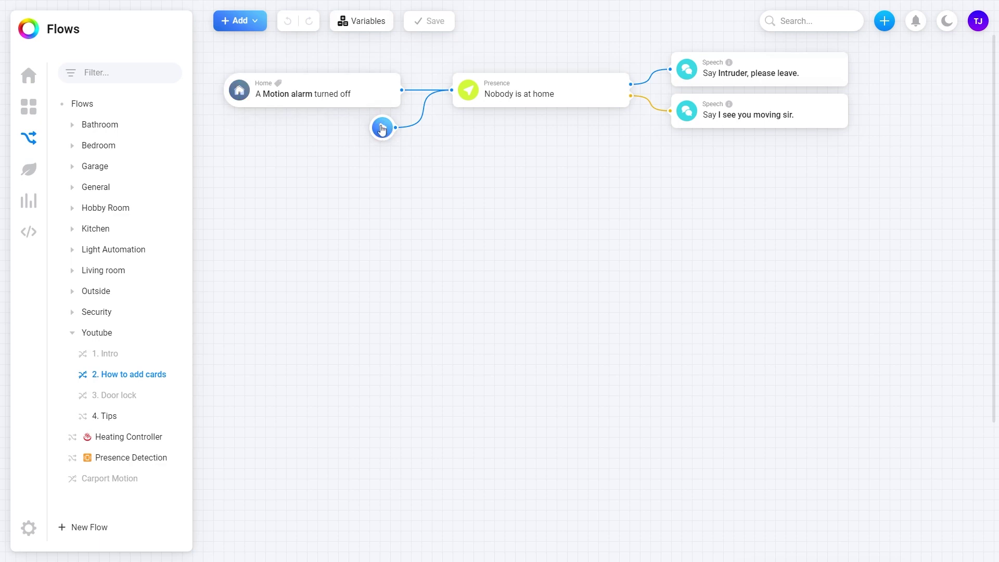
pyautogui.click(382, 128)
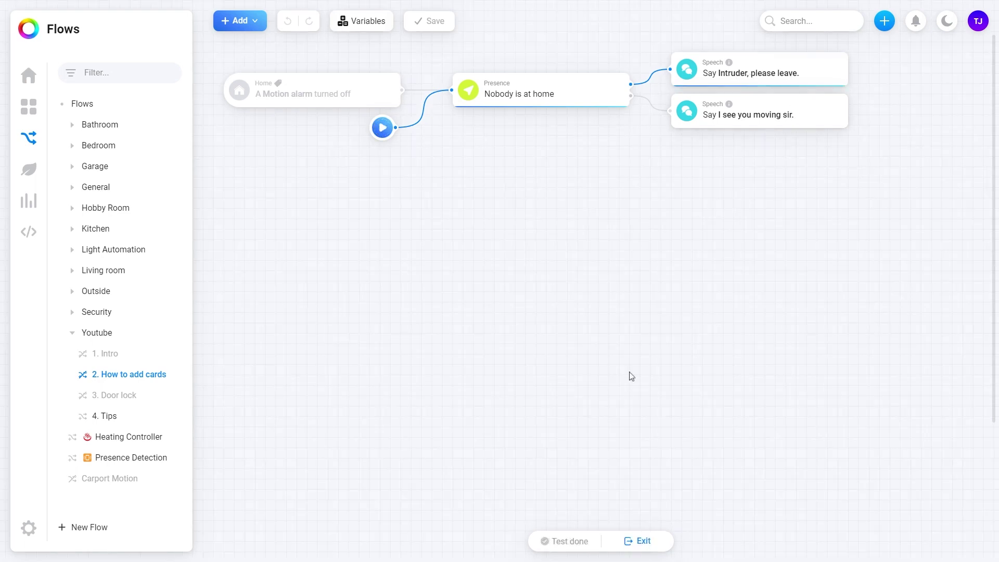
pyautogui.click(637, 540)
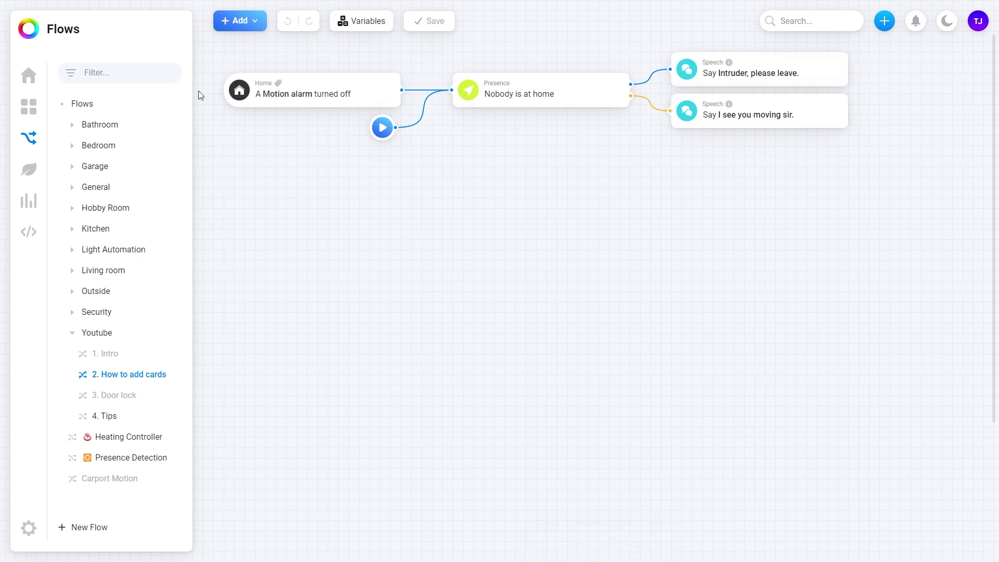
# Move the Intruder speech card below the other and invert the condition to Someone is at home.
pyautogui.moveTo(735, 73); pyautogui.dragTo(739, 146)
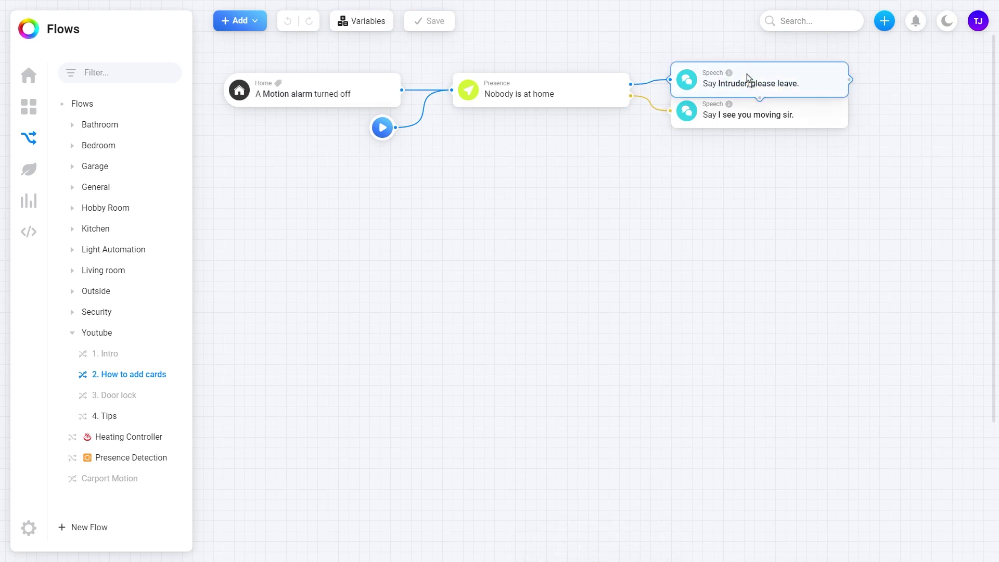
pyautogui.moveTo(758, 112); pyautogui.dragTo(769, 61)
pyautogui.moveTo(720, 139); pyautogui.dragTo(708, 118)
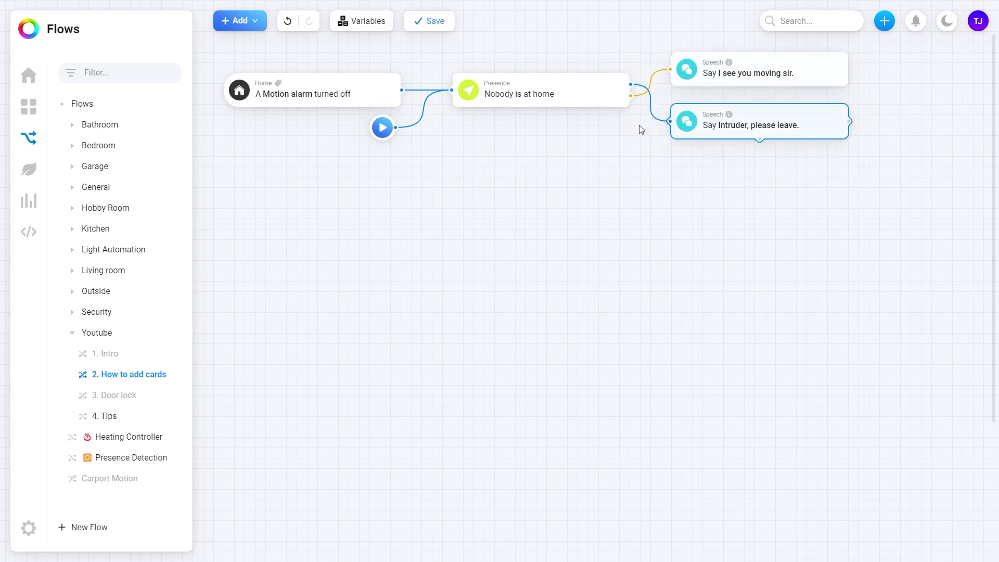
pyautogui.click(545, 99)
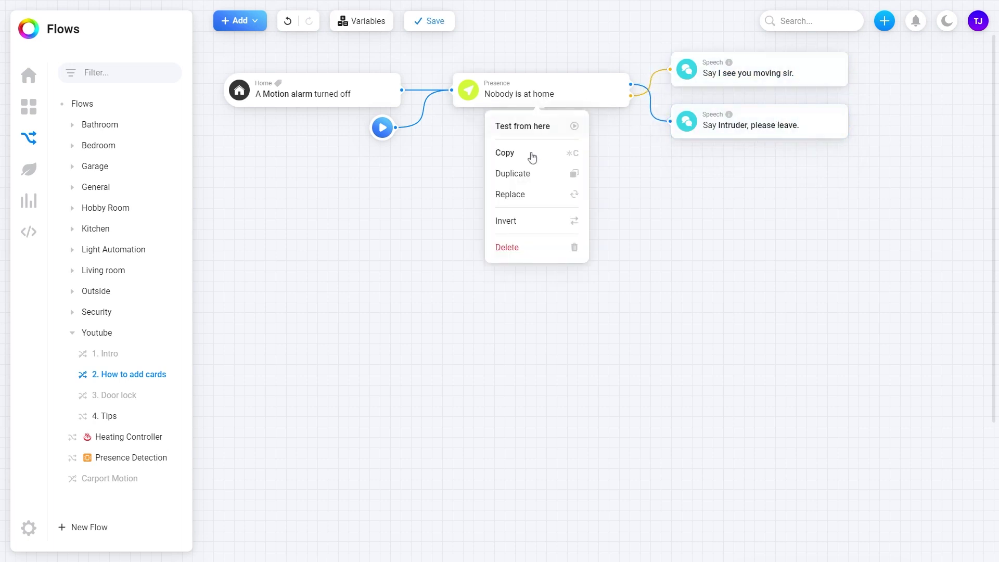
pyautogui.click(523, 227)
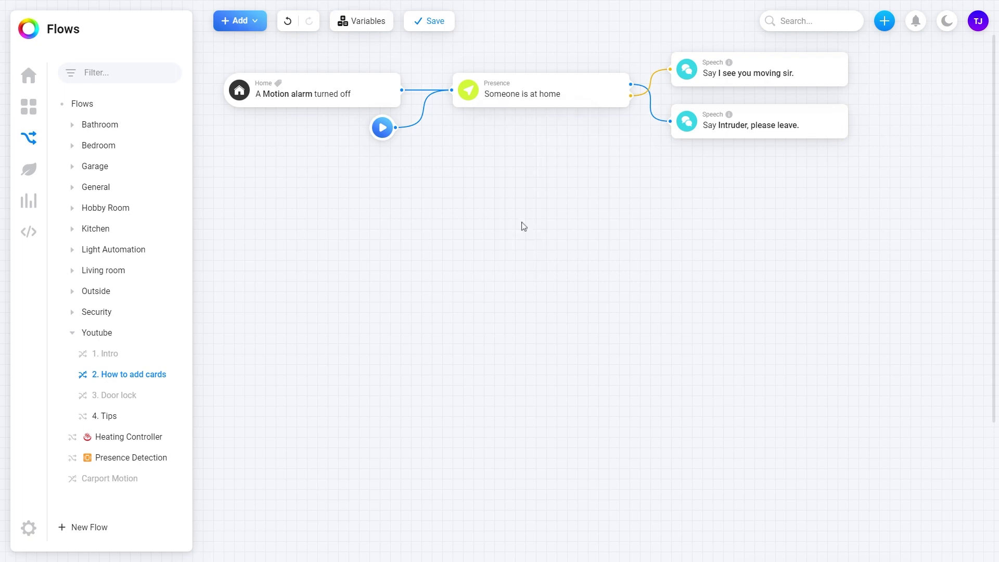
# Rewire main outcome to 'I see you moving sir.', other to 'Intruder, please leave', then save.
pyautogui.click(649, 102)
pyautogui.moveTo(649, 91)
pyautogui.click(650, 82)
pyautogui.moveTo(631, 84); pyautogui.dragTo(670, 70)
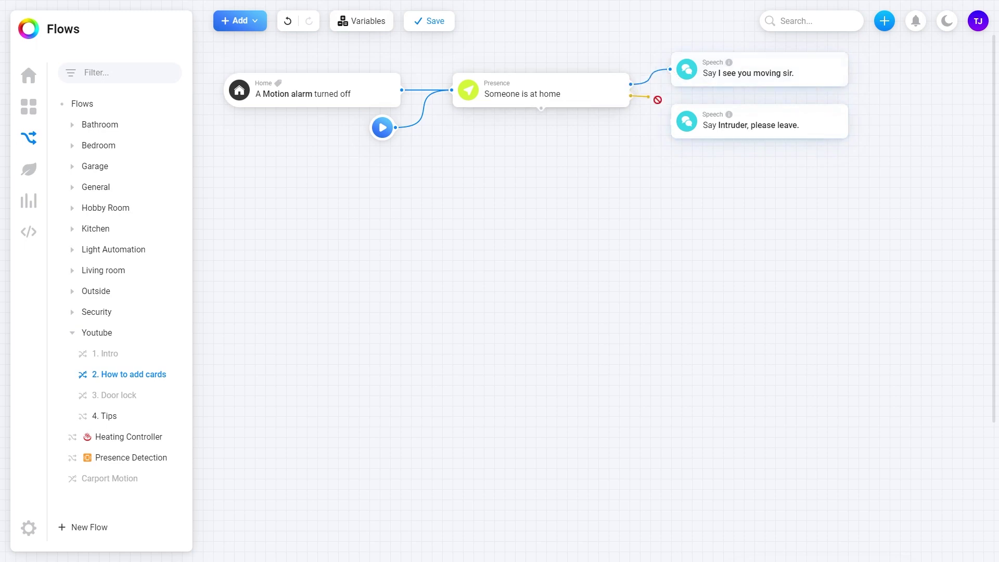
pyautogui.moveTo(630, 96); pyautogui.dragTo(670, 121)
pyautogui.click(435, 26)
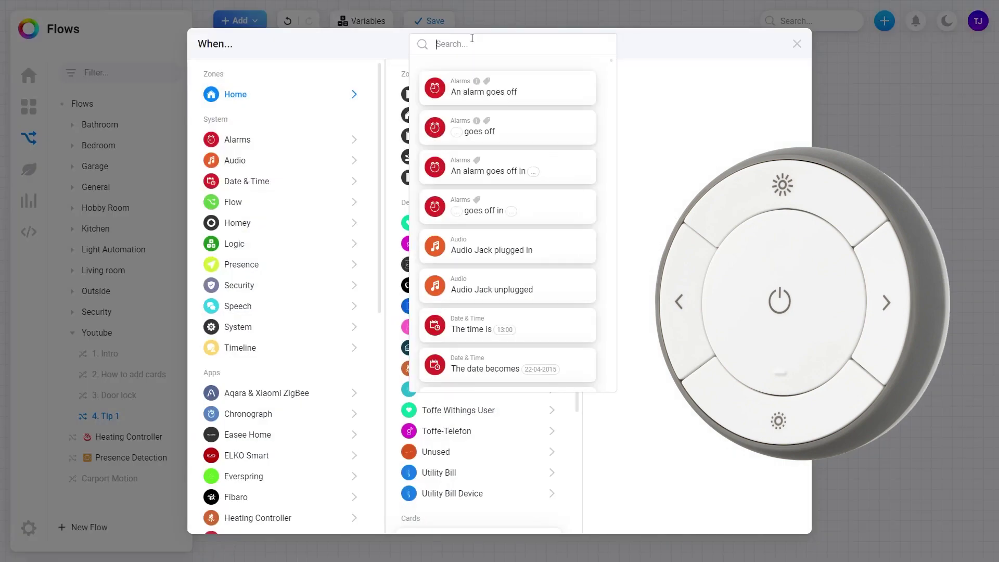
# Add remote-control triggers On/off button pressed and Lower brightness pressed, placing Lower brightness below.
pyautogui.write('Remote control')
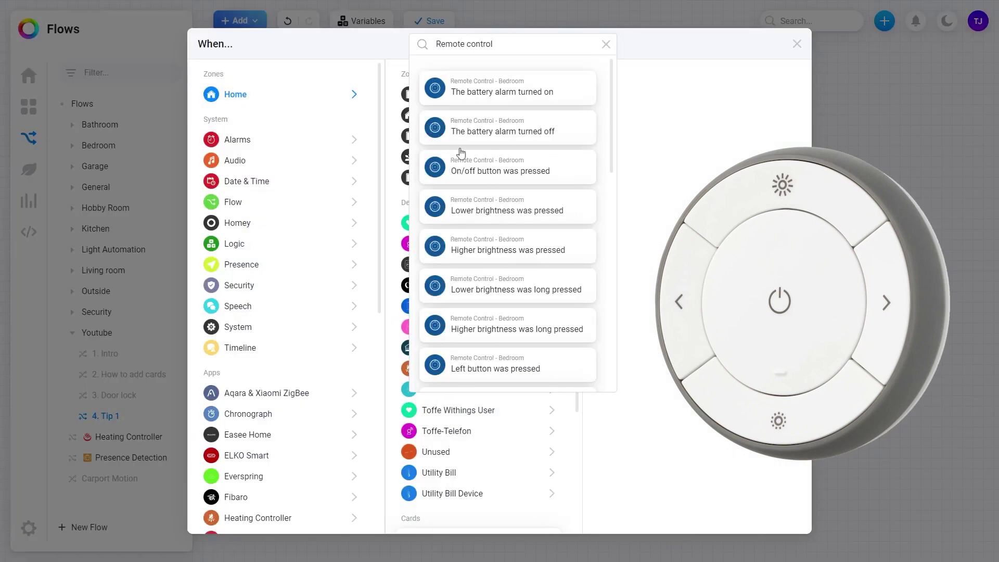
pyautogui.click(457, 172)
pyautogui.click(323, 166)
pyautogui.click(240, 21)
pyautogui.click(210, 52)
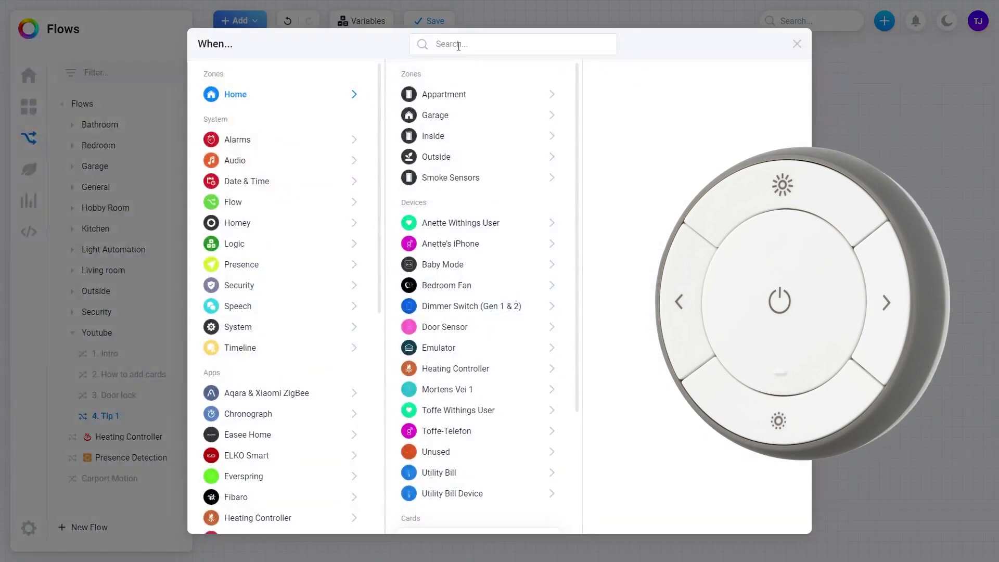
pyautogui.write('remote control')
pyautogui.click(481, 201)
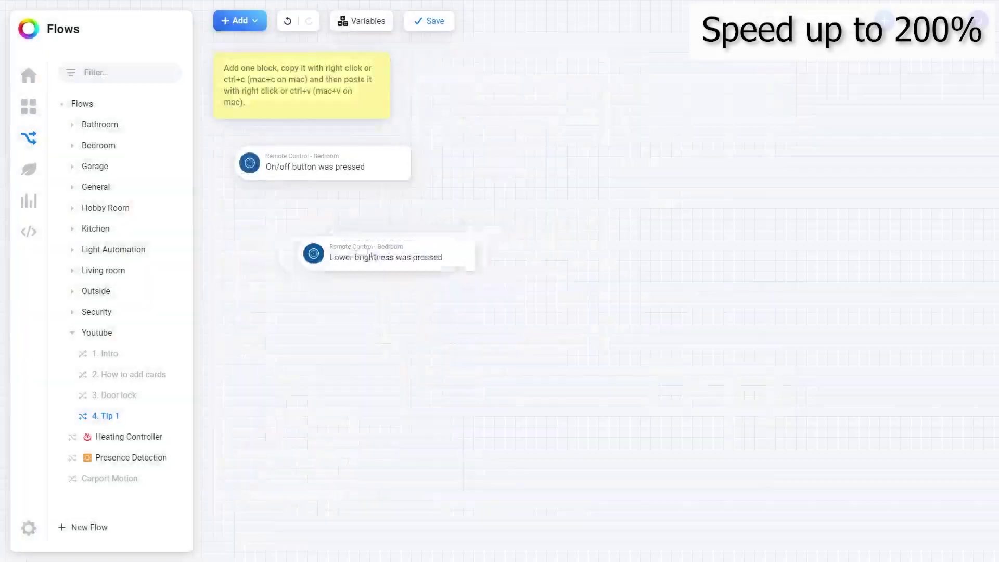
pyautogui.moveTo(365, 244); pyautogui.dragTo(301, 202)
# Add a remote-control Higher brightness was pressed trigger card.
pyautogui.click(239, 21)
pyautogui.click(208, 47)
pyautogui.click(473, 40)
pyautogui.write('R')
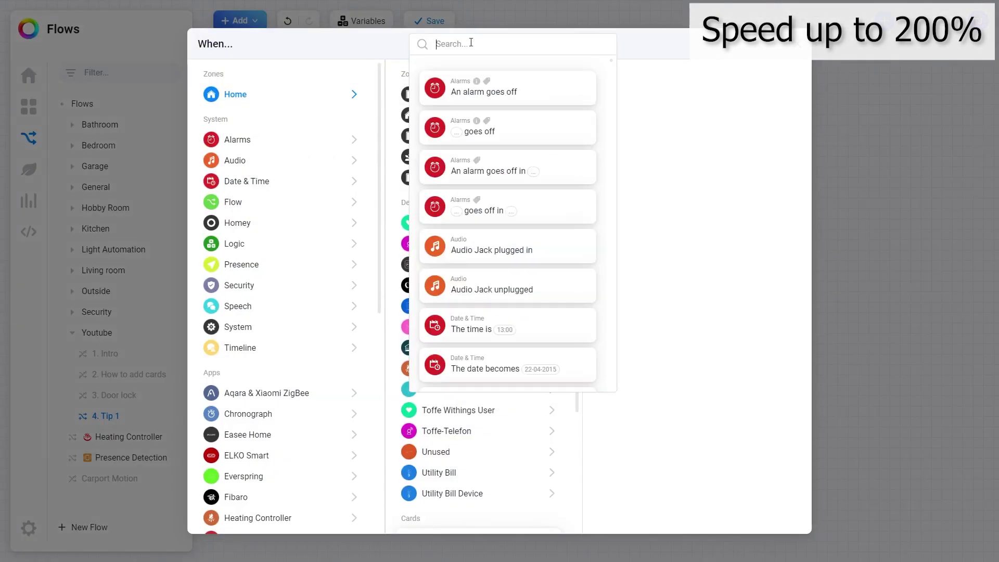
pyautogui.write('emote control')
pyautogui.click(490, 259)
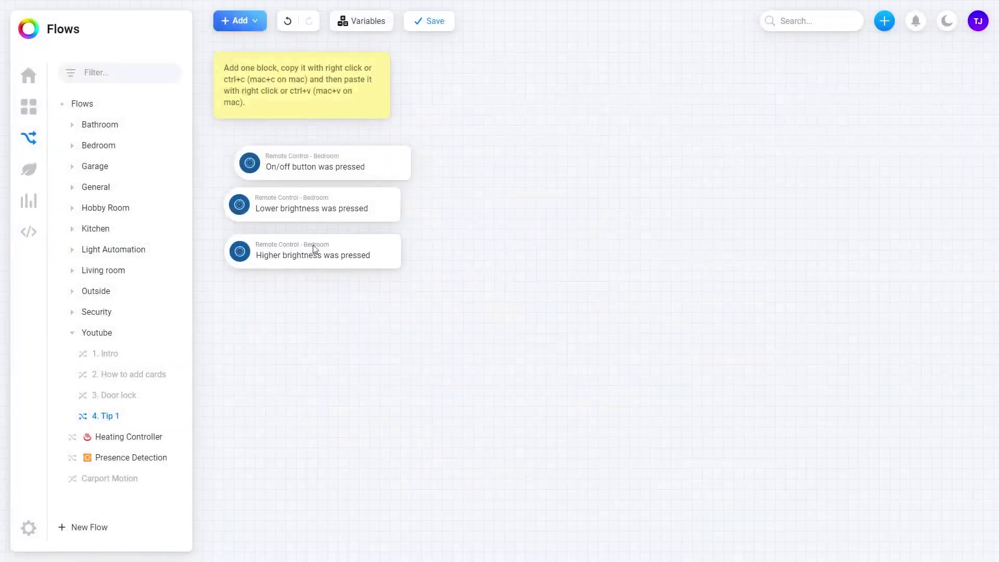
# Delete the three trigger cards and add one Bedroom remote On/off button was pressed trigger.
pyautogui.moveTo(439, 136); pyautogui.dragTo(228, 275)
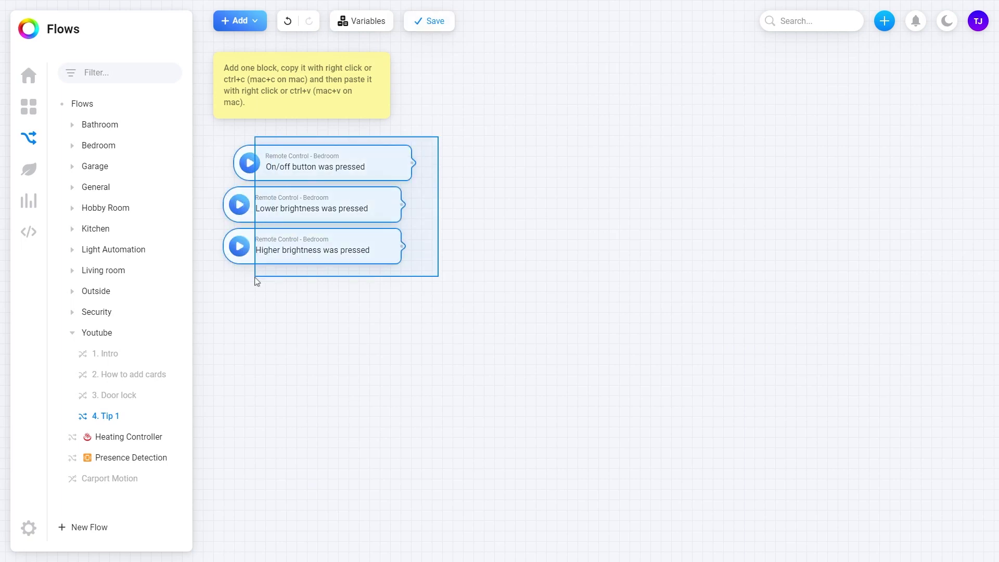
pyautogui.press('Delete')
pyautogui.click(240, 21)
pyautogui.click(222, 52)
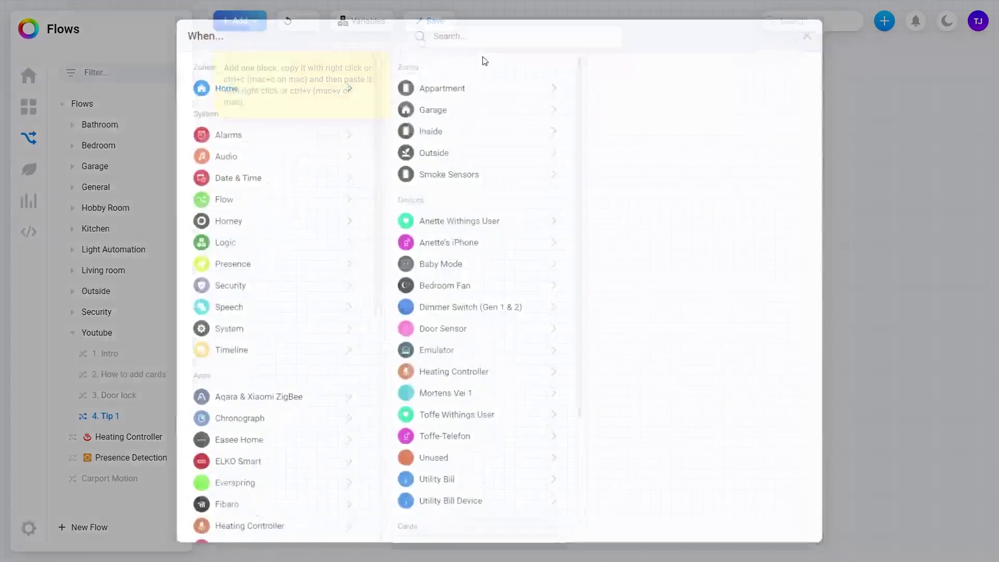
pyautogui.write('Remote')
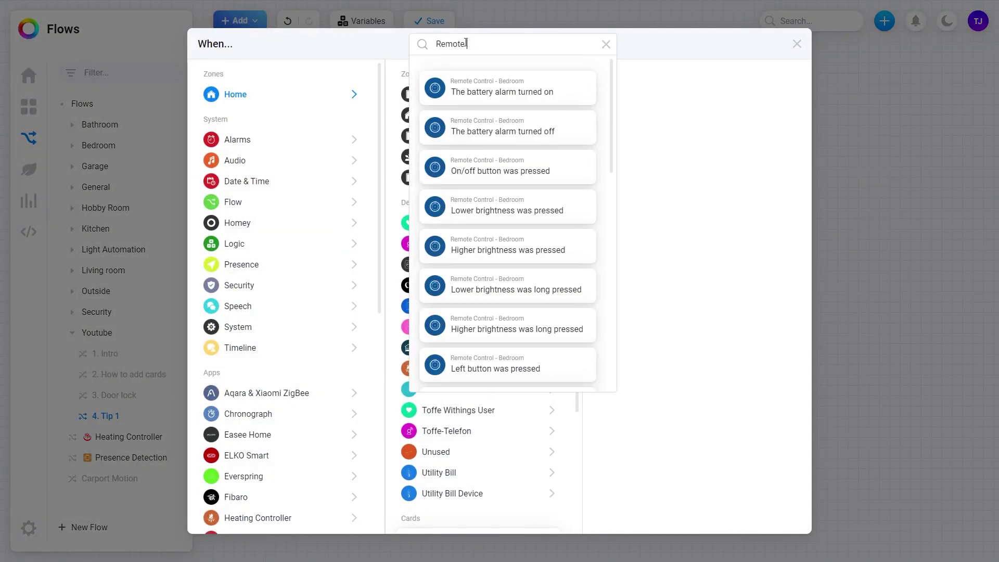
pyautogui.write(' con')
pyautogui.click(448, 170)
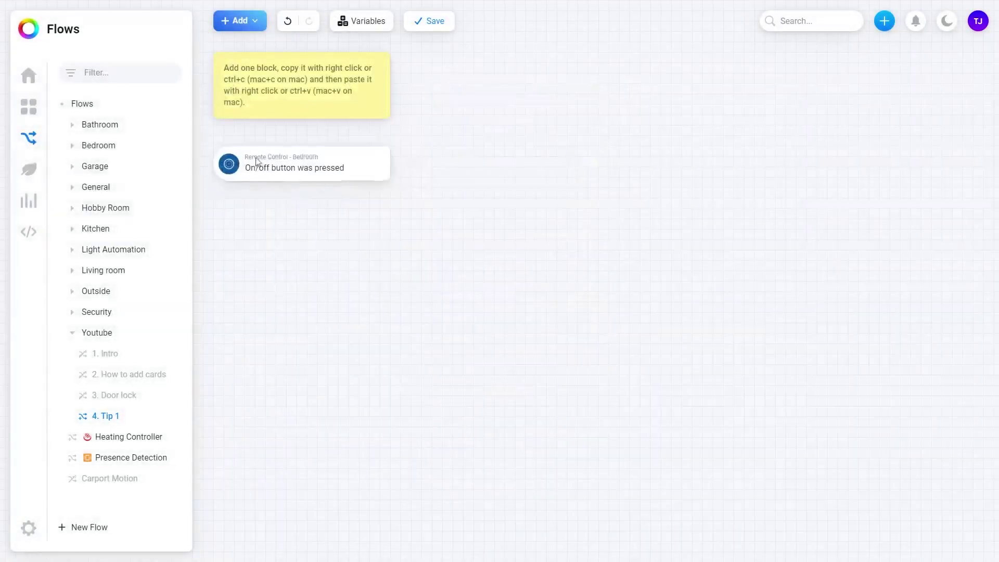
# Copy the On/off trigger card and paste copies stacked beneath it.
pyautogui.click(291, 158)
pyautogui.hotkey('ctrl', 'c')
pyautogui.hotkey('ctrl', 'v')
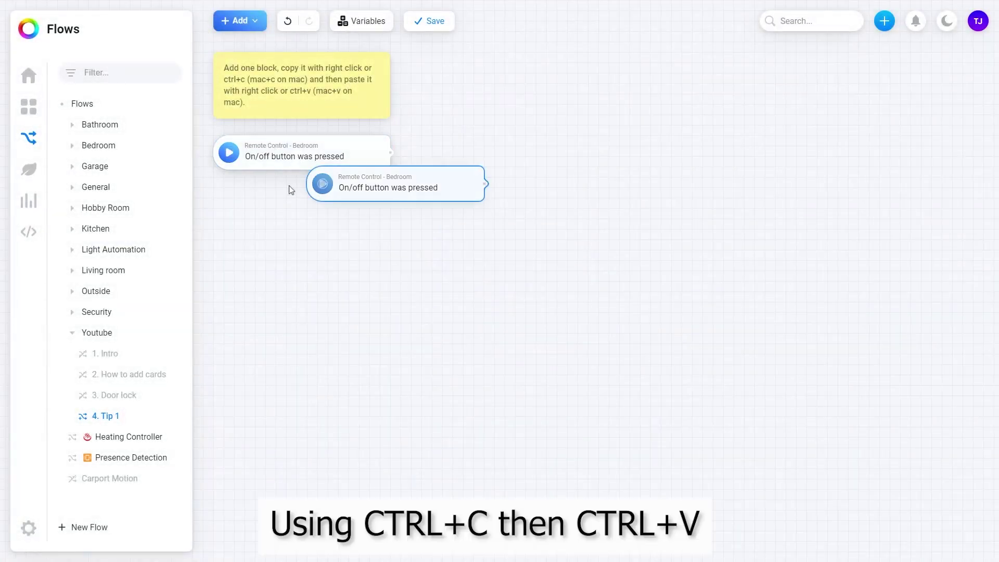
pyautogui.hotkey('ctrl', 'v')
pyautogui.click(268, 240)
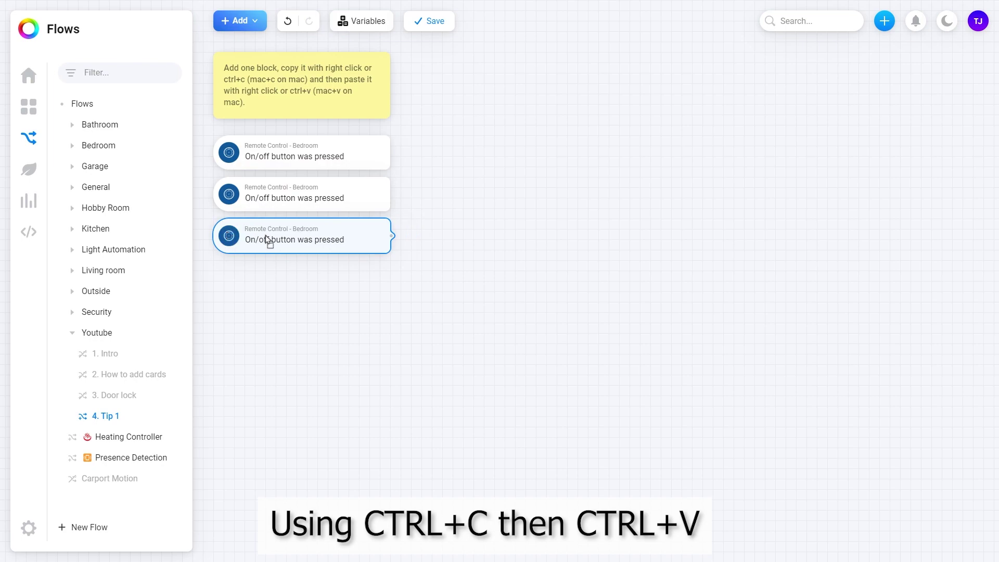
pyautogui.hotkey('ctrl', 'v')
pyautogui.click(312, 296)
# Replace the second and third copies with Lower brightness and Higher brightness was pressed.
pyautogui.rightClick(307, 200)
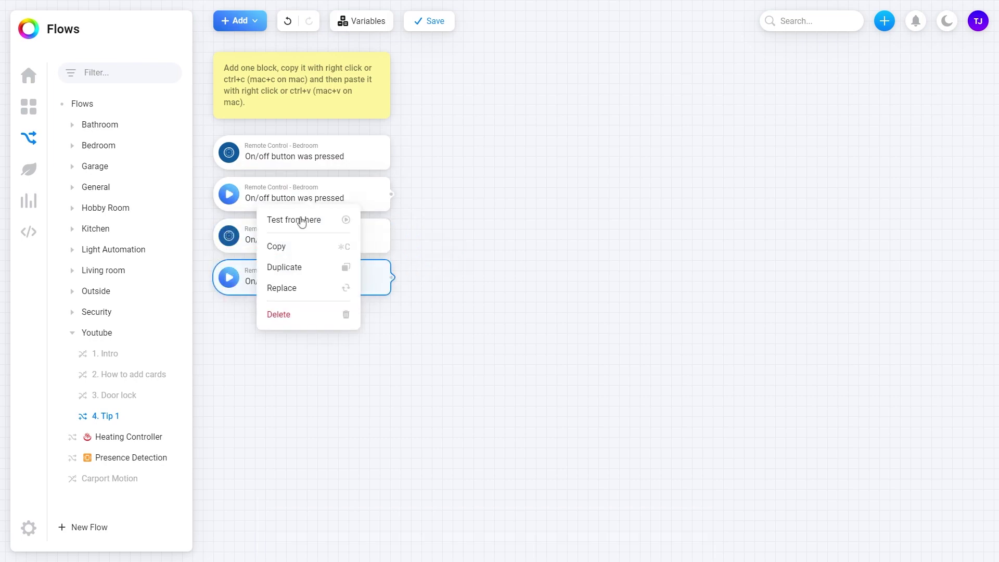
pyautogui.click(285, 288)
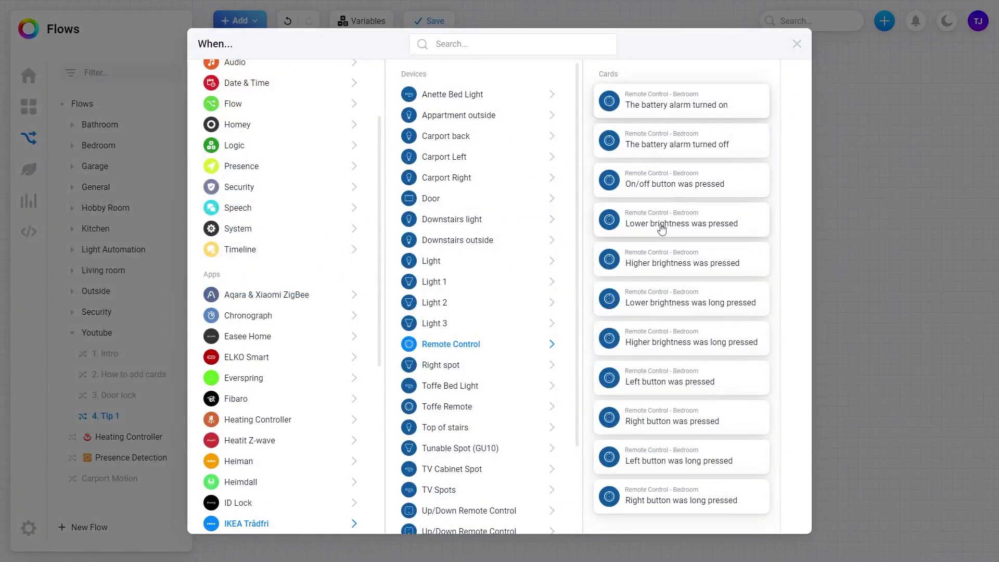
pyautogui.click(660, 224)
pyautogui.rightClick(307, 242)
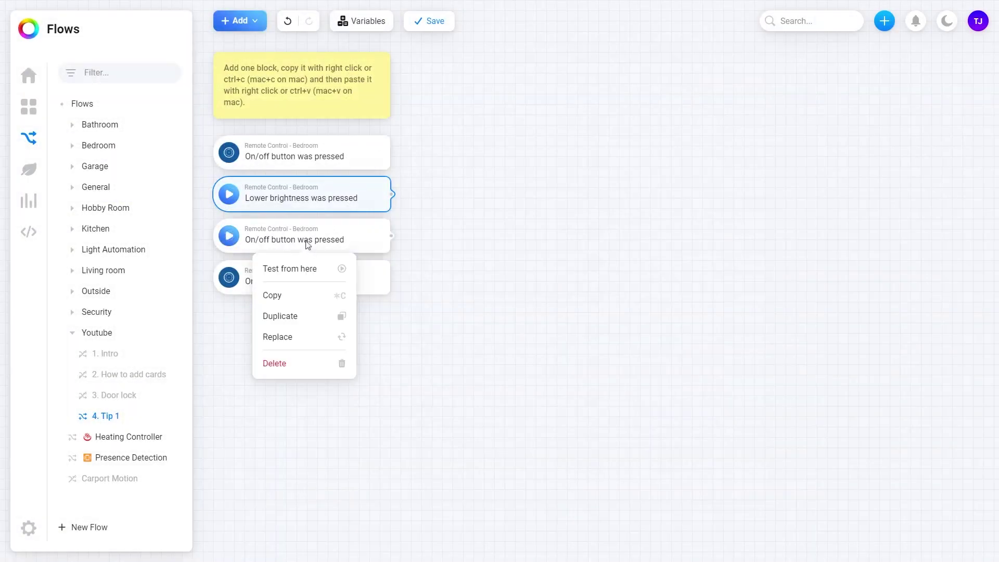
pyautogui.click(287, 337)
pyautogui.click(701, 259)
# Make the fourth card Left button was pressed and the fifth Right button was pressed.
pyautogui.rightClick(307, 278)
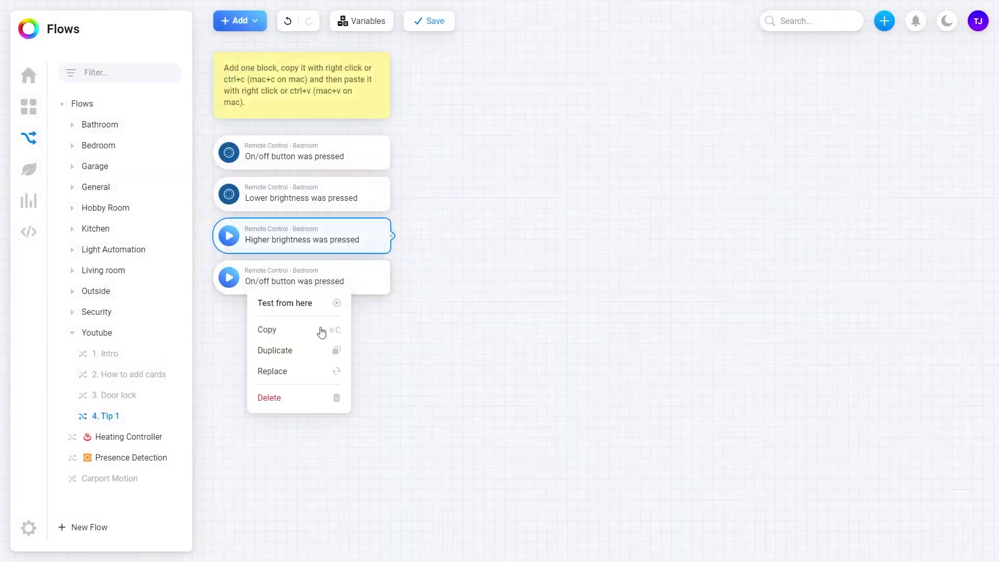
pyautogui.click(306, 372)
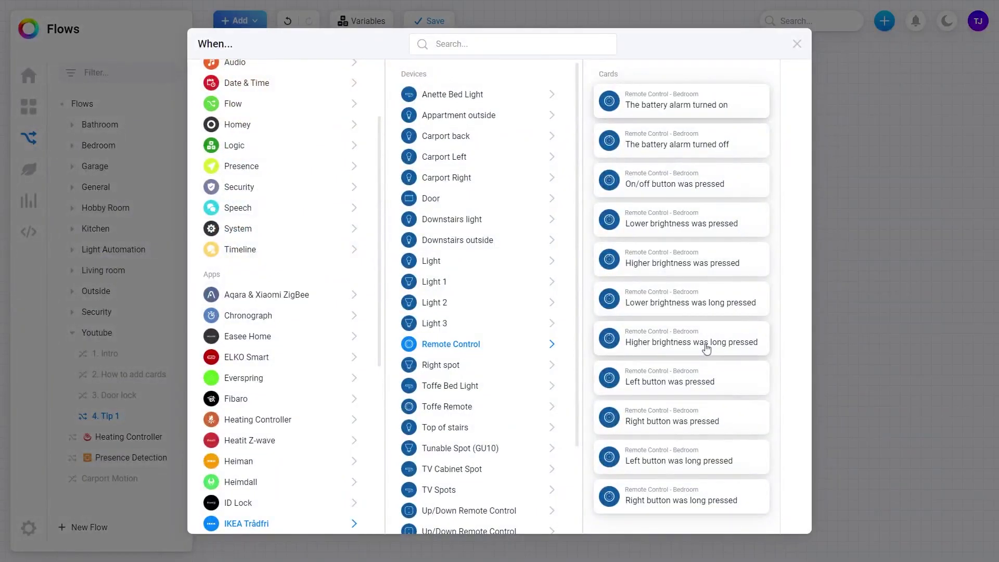
pyautogui.click(699, 373)
pyautogui.moveTo(308, 281)
pyautogui.mouseDown()
pyautogui.moveTo(405, 316)
pyautogui.moveTo(288, 334)
pyautogui.mouseUp()
pyautogui.rightClick(229, 319)
pyautogui.click(292, 413)
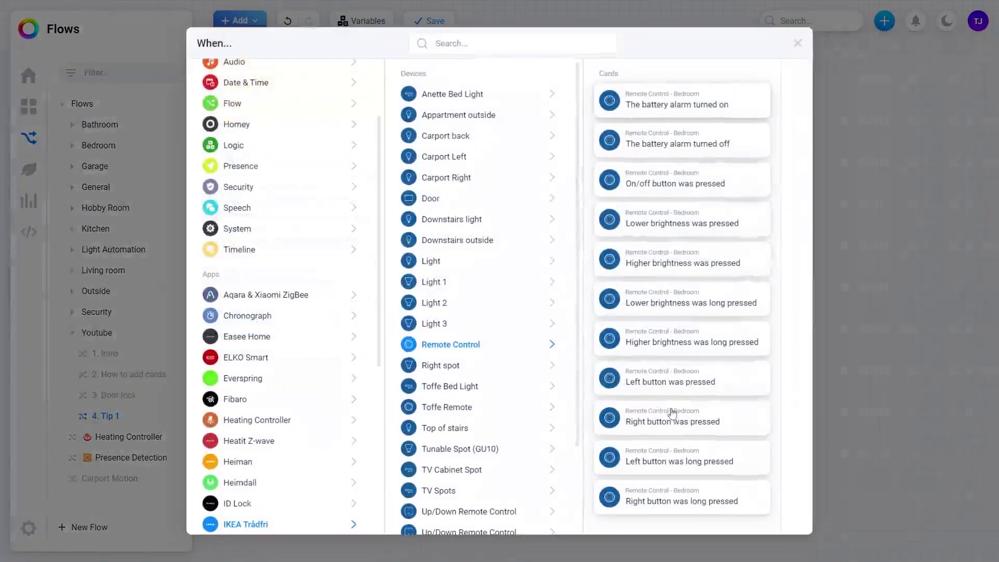
pyautogui.click(658, 425)
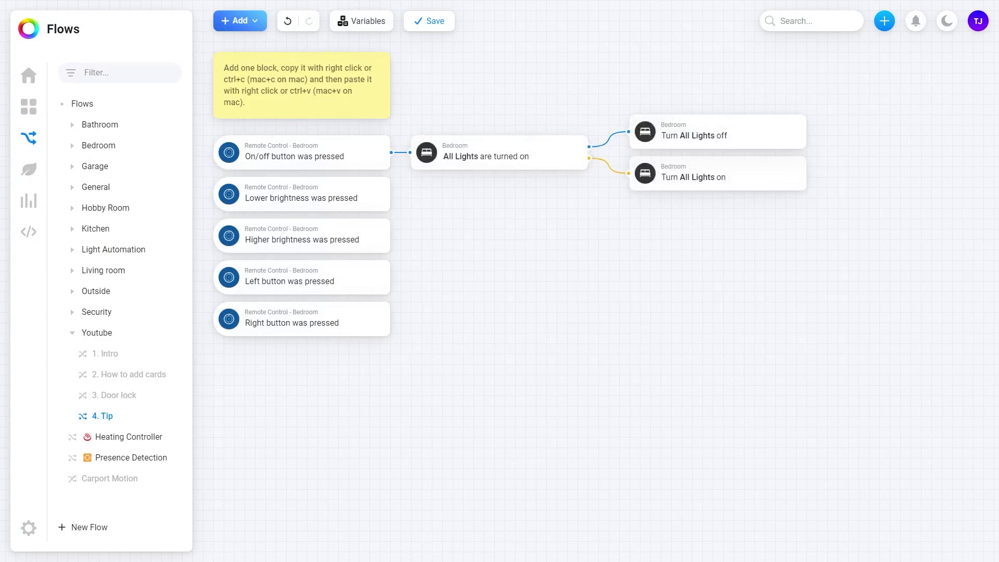
pyautogui.rightClick(467, 214)
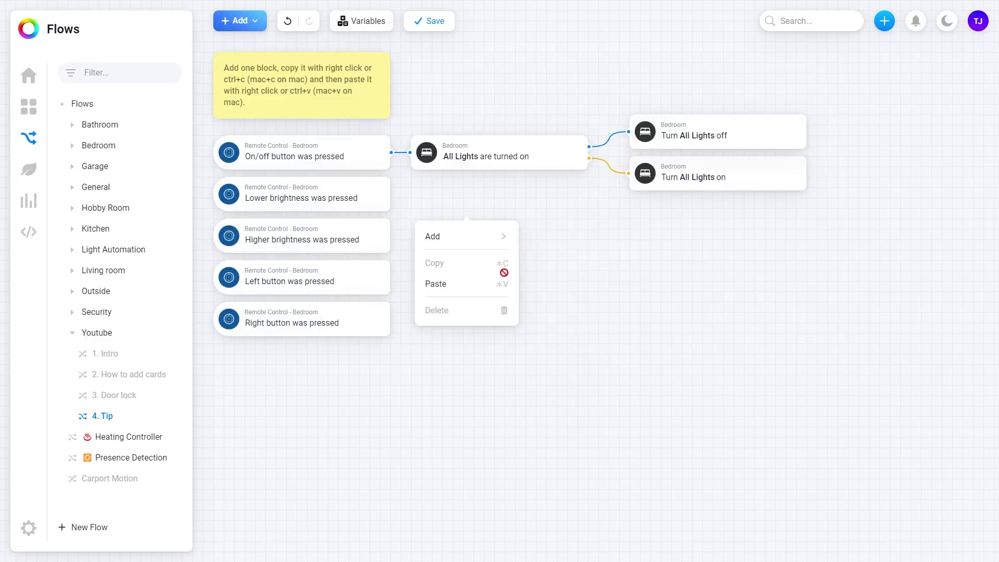
pyautogui.click(572, 268)
pyautogui.moveTo(801, 347)
pyautogui.mouseDown()
pyautogui.moveTo(241, 80)
pyautogui.moveTo(300, 93)
pyautogui.moveTo(290, 81)
pyautogui.mouseUp()
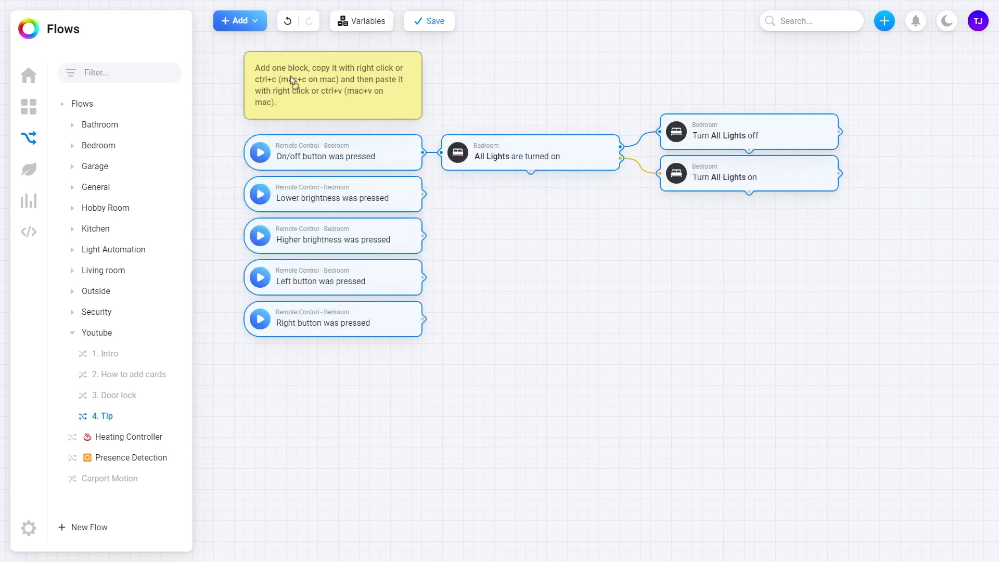
pyautogui.click(490, 245)
pyautogui.moveTo(302, 385)
pyautogui.mouseDown()
pyautogui.moveTo(431, 307)
pyautogui.moveTo(627, 135)
pyautogui.mouseUp()
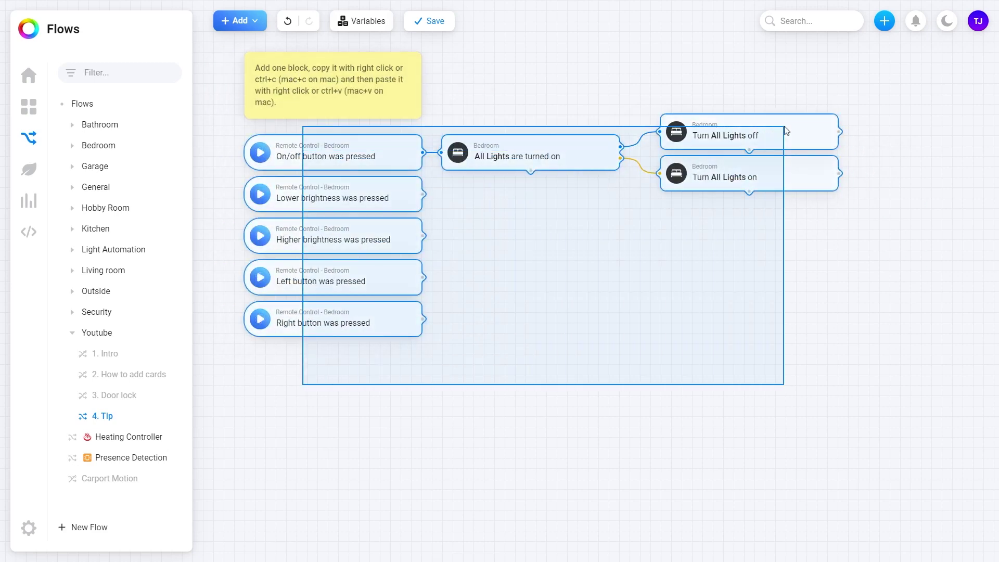
pyautogui.moveTo(627, 135); pyautogui.dragTo(628, 133)
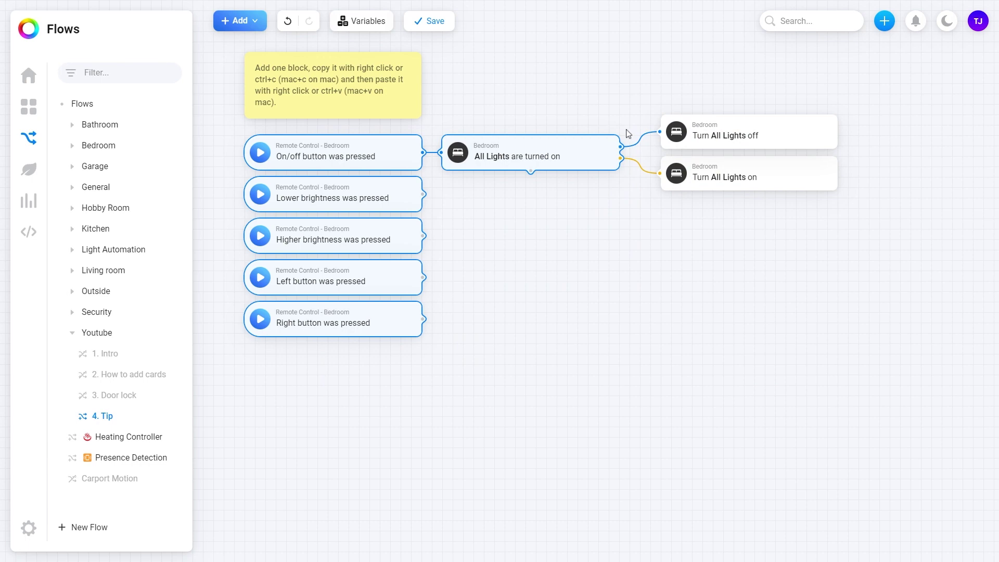
pyautogui.click(122, 400)
pyautogui.hotkey('ctrl', 'v')
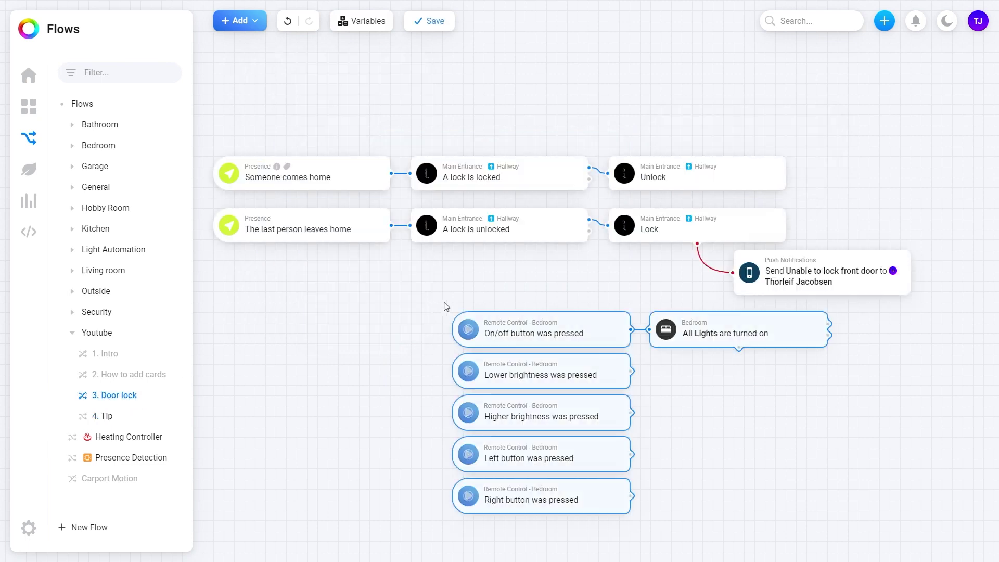
pyautogui.moveTo(497, 329); pyautogui.dragTo(363, 338)
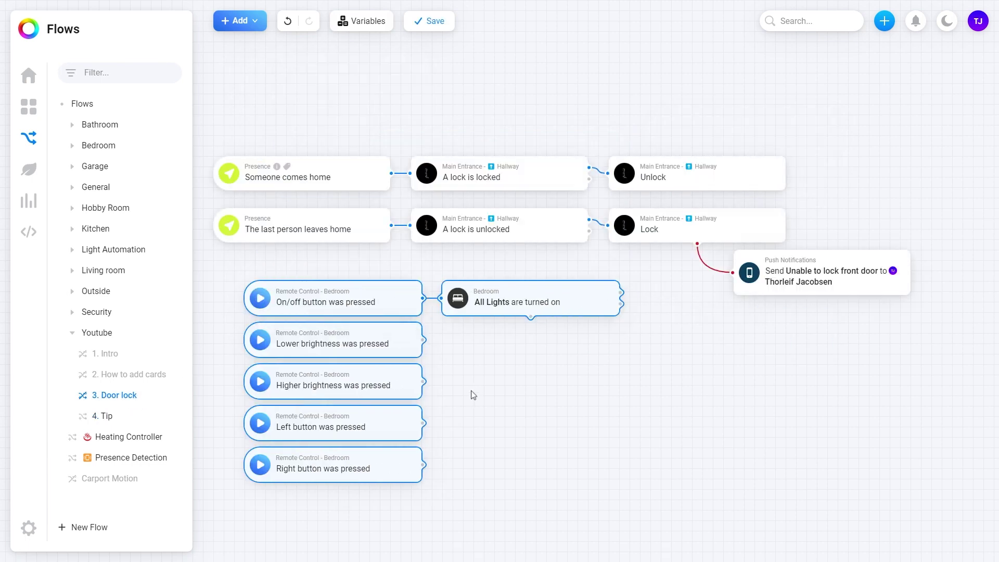
pyautogui.press('Delete')
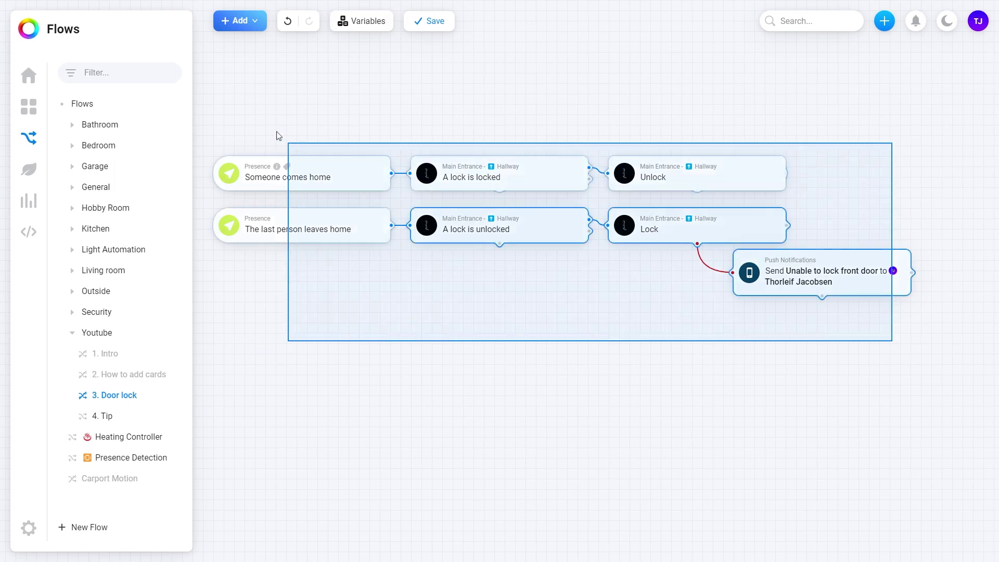
pyautogui.moveTo(893, 342); pyautogui.dragTo(213, 107)
pyautogui.click(103, 416)
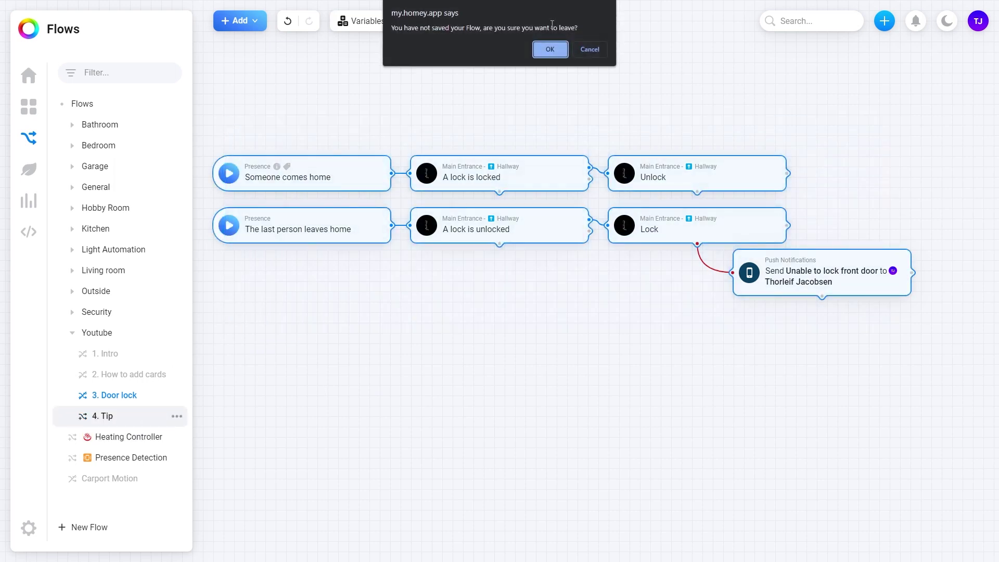
pyautogui.click(546, 48)
pyautogui.hotkey('ctrl', 'v')
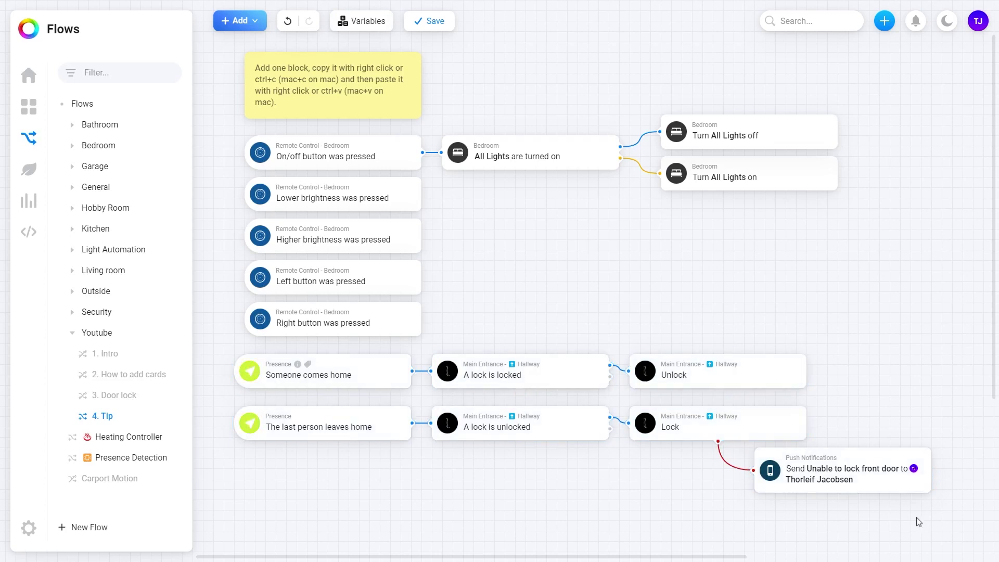
pyautogui.press('Delete')
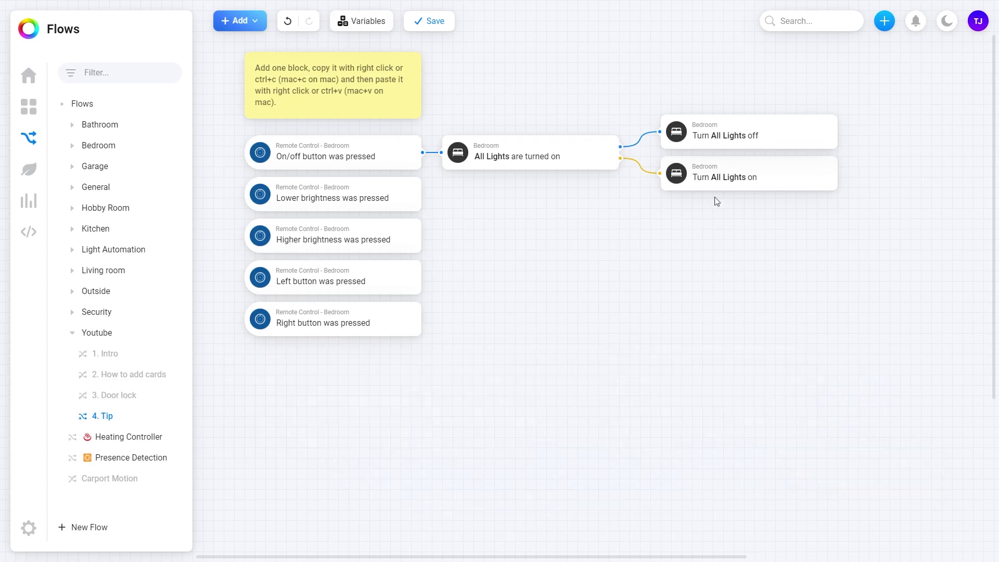
# Test-run the Tip flow from the All Lights are turned on condition.
pyautogui.moveTo(748, 173)
pyautogui.rightClick(686, 173)
pyautogui.rightClick(545, 156)
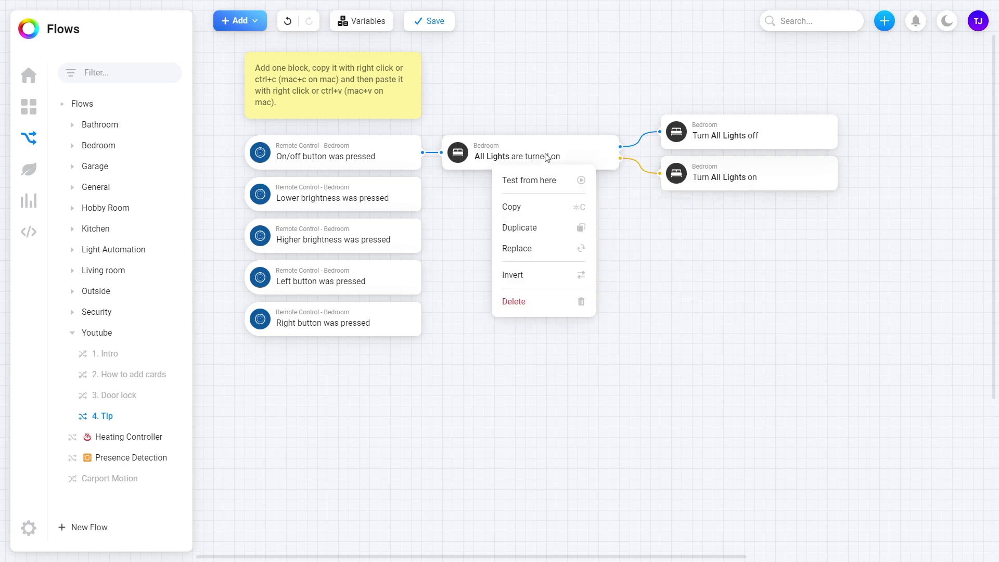
pyautogui.click(552, 181)
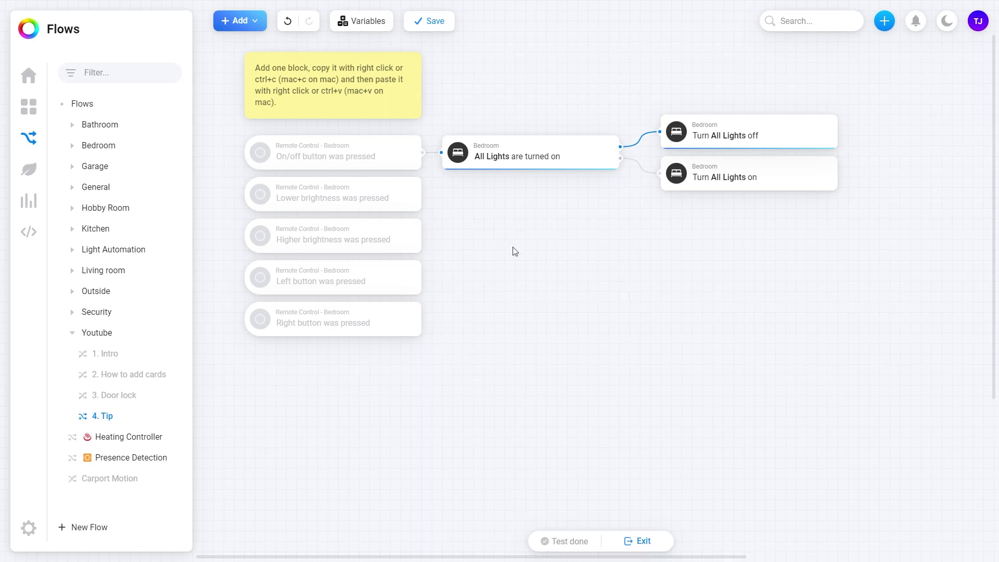
# Exit test mode and rerun the test from the All Lights condition.
pyautogui.click(637, 545)
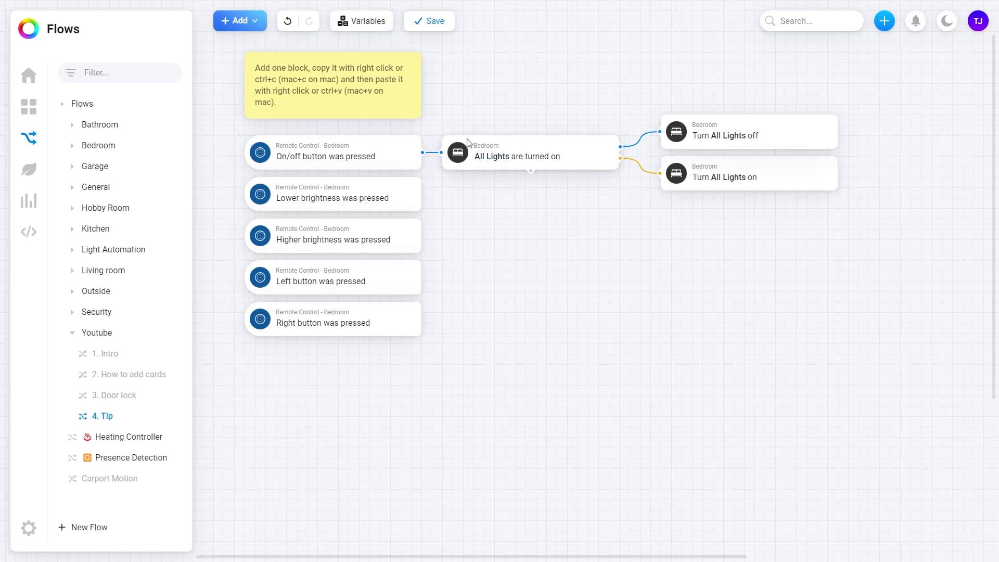
pyautogui.rightClick(476, 156)
pyautogui.click(453, 164)
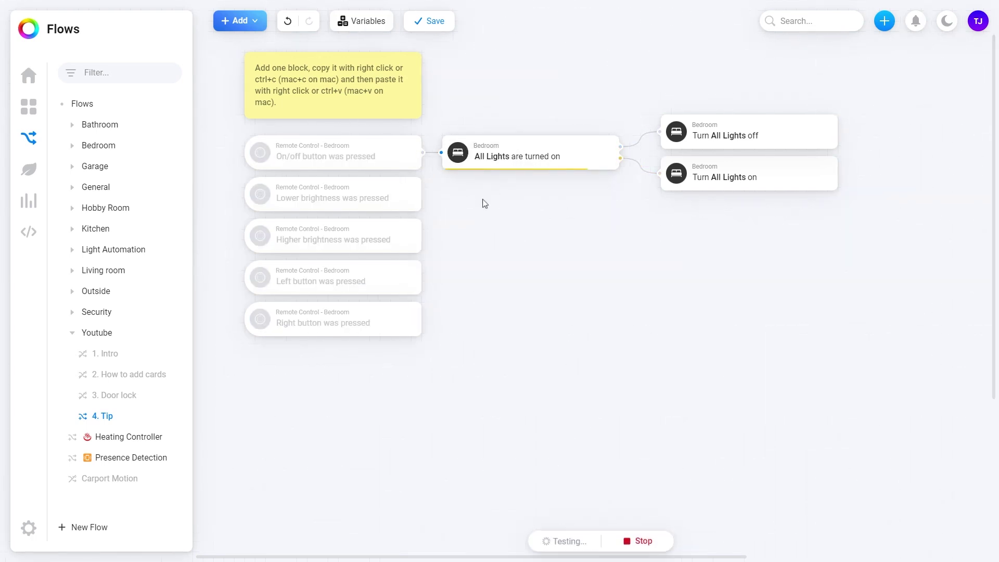